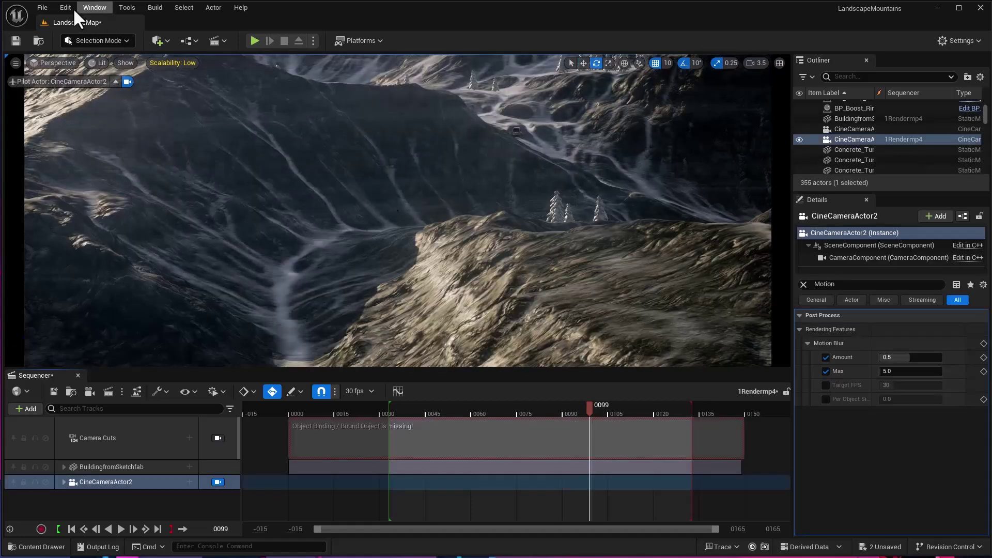
- Enable the Movie Render Queue plugin, searching for "movie re", and restart the editor while saving the 1Rendermp4 and LandscapeMap assets
left_click(67, 8)
left_click(131, 185)
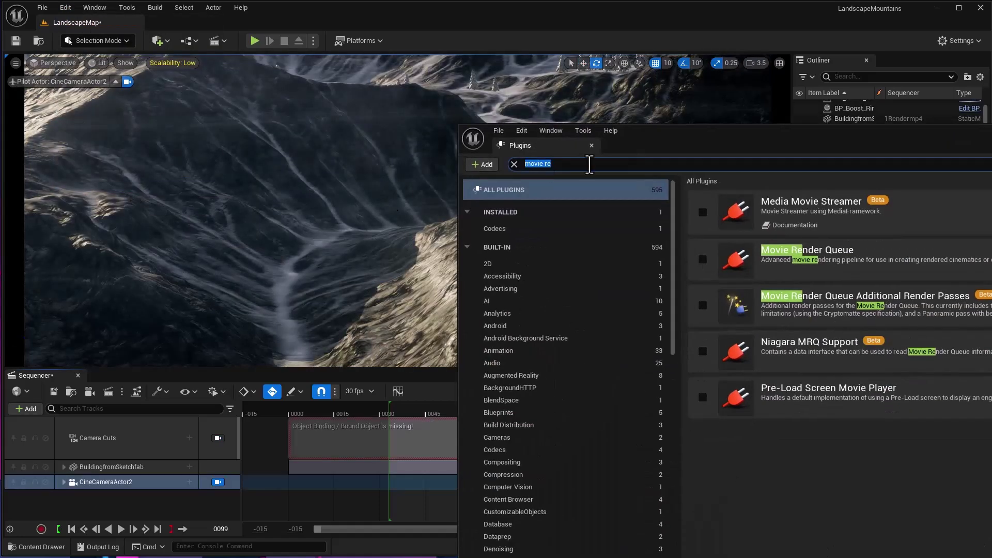
left_click(588, 164)
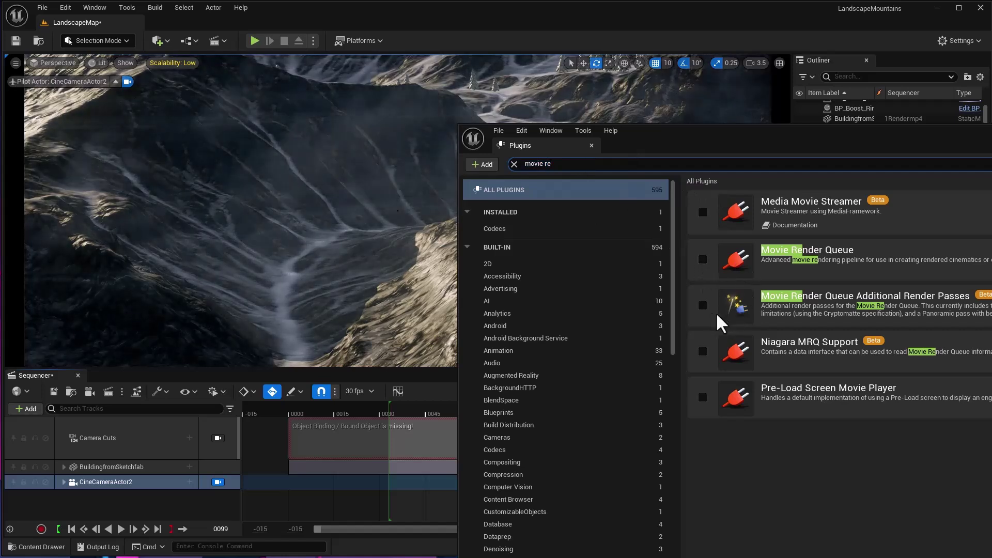
left_click(702, 260)
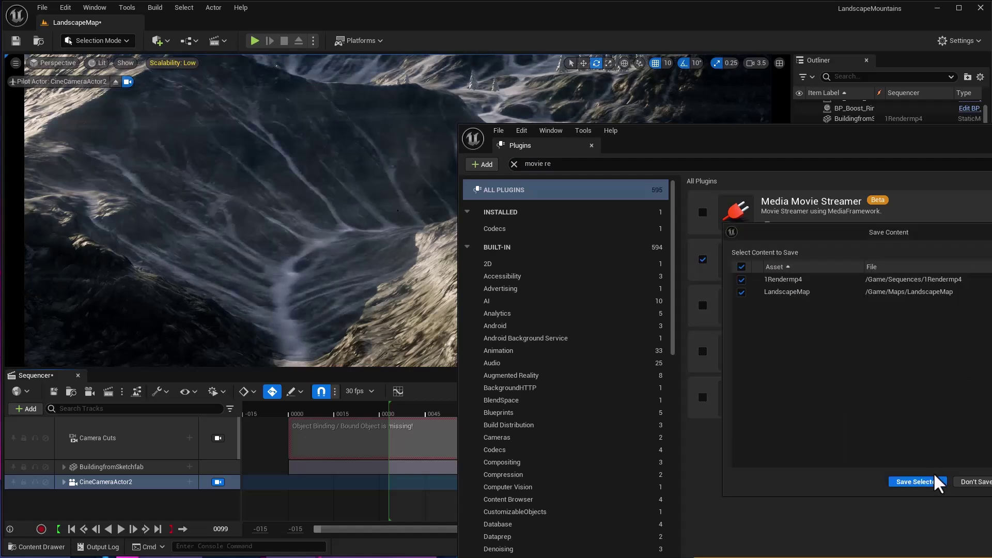
left_click(914, 482)
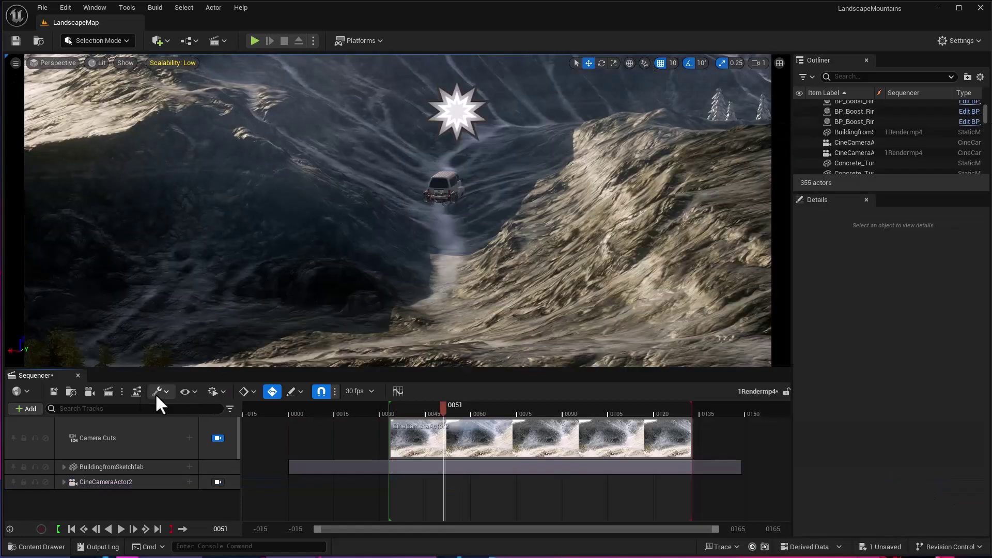
- Set the sequence's renderer to Movie Scene Capture (Legacy) and choose Video Sequence (avi) as its image output format
left_click(121, 392)
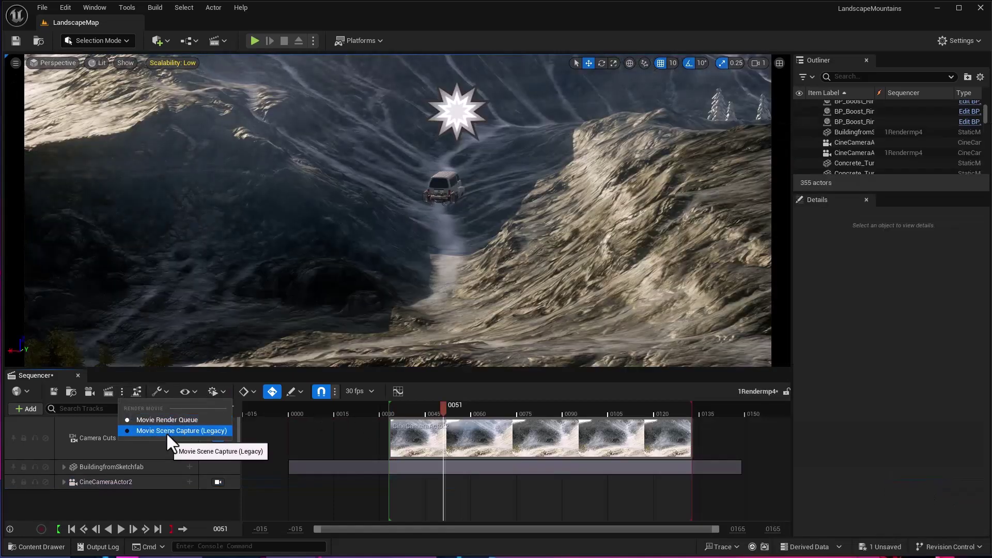
left_click(191, 430)
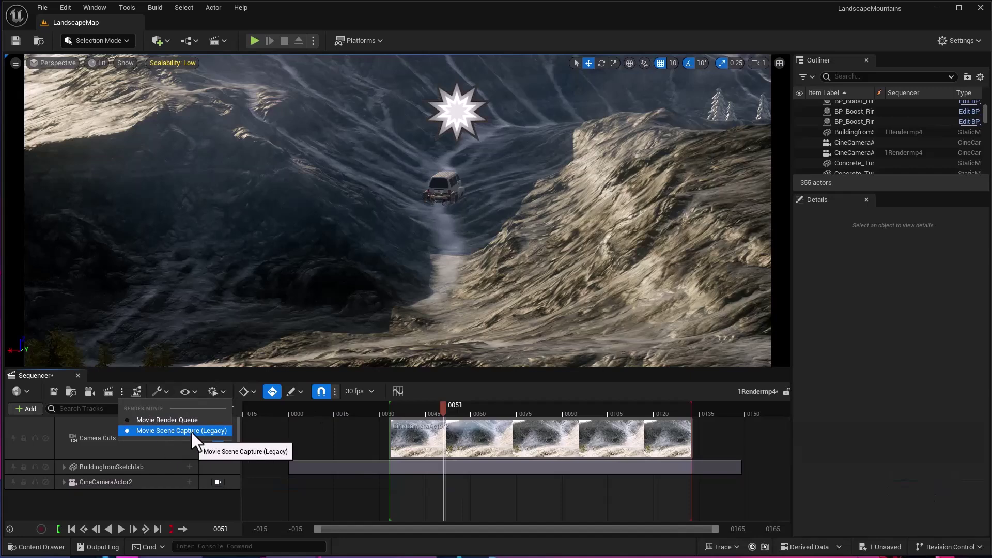
left_click(107, 392)
left_click_drag(841, 176, 627, 156)
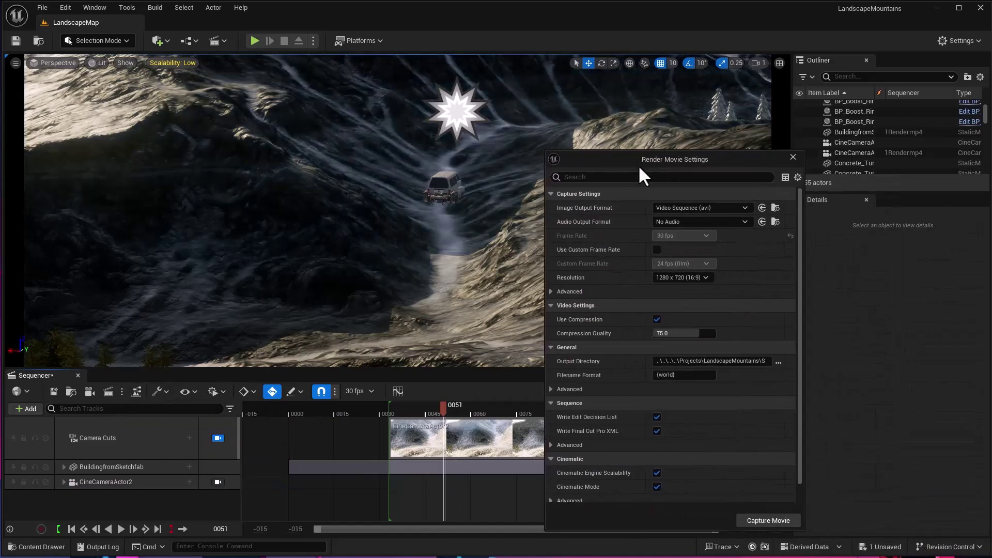
left_click(680, 204)
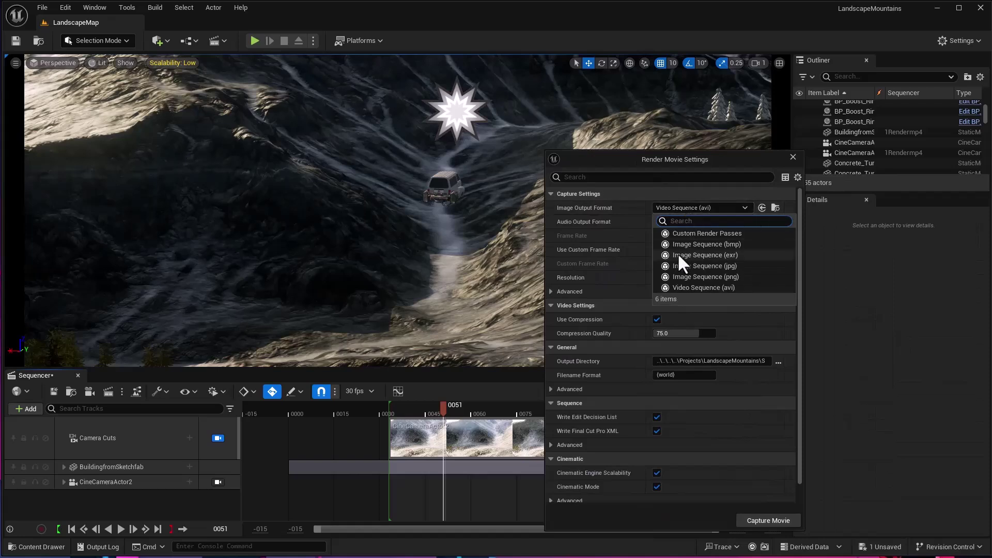
left_click(715, 288)
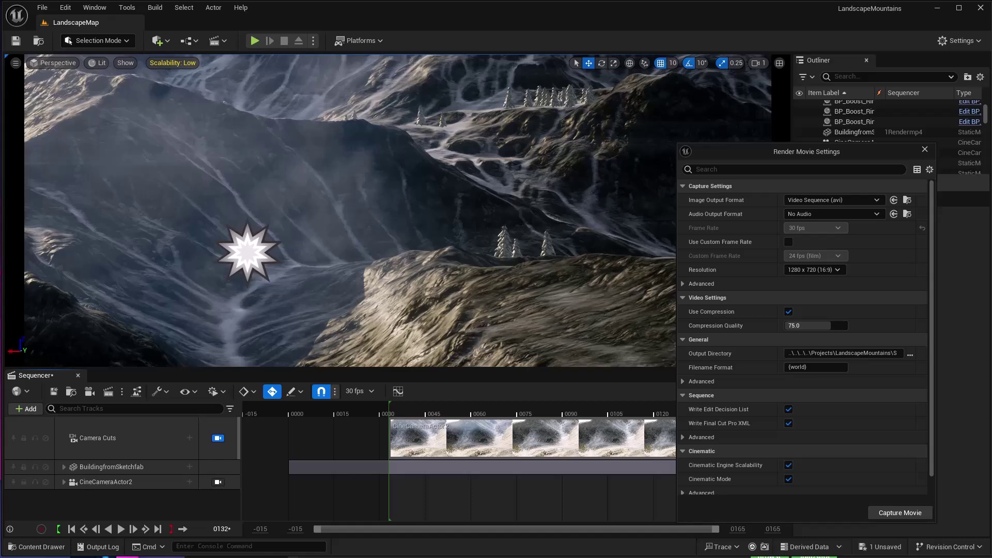
- Switch to the web browser and go back to the FFmpeg home page
key("alt+Tab")
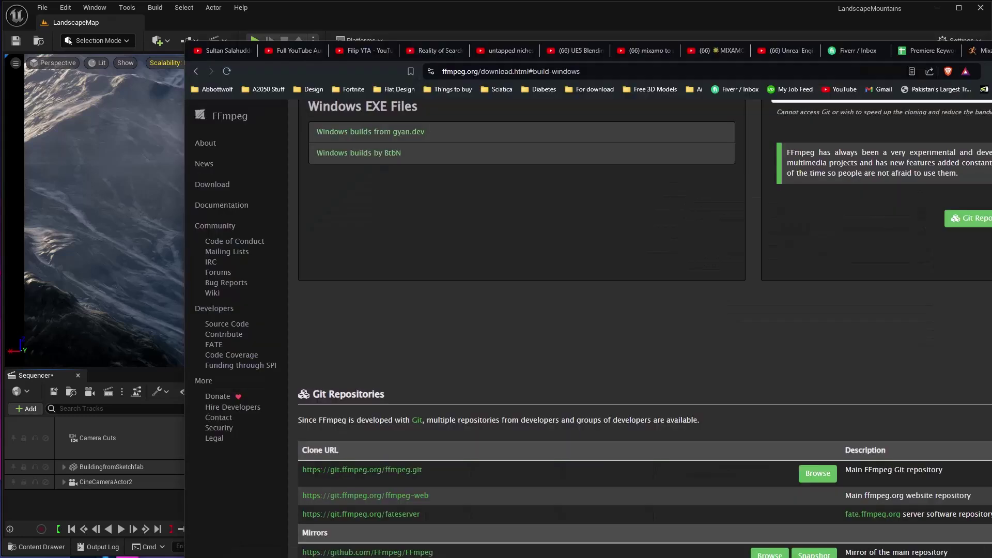
left_click_drag(991, 58, 877, 74)
left_click_drag(987, 243, 811, 237)
key("alt+Left")
key("alt+Left")
left_click_drag(153, 91, 62, 91)
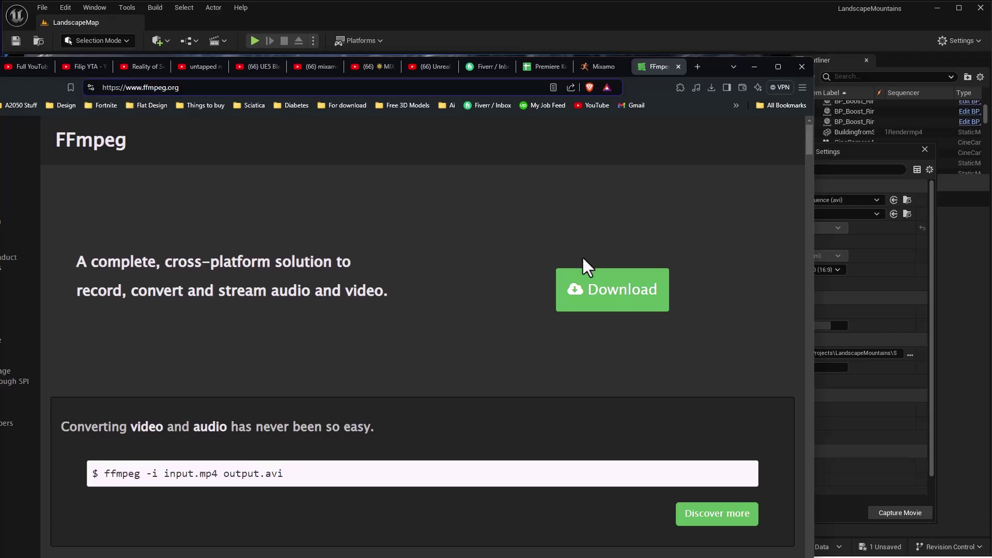
- Open the gyan.dev Windows builds from FFmpeg's download page
left_click(639, 298)
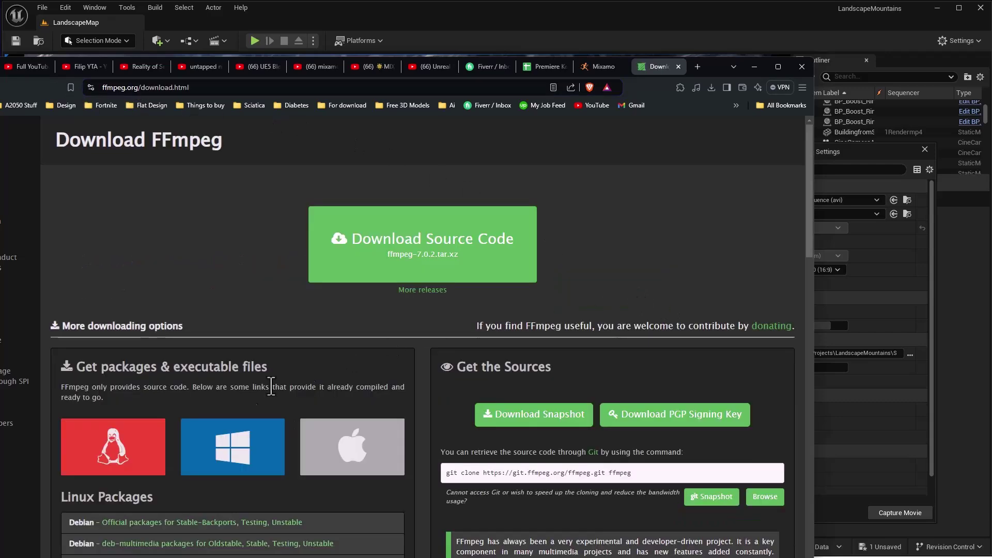
left_click(217, 457)
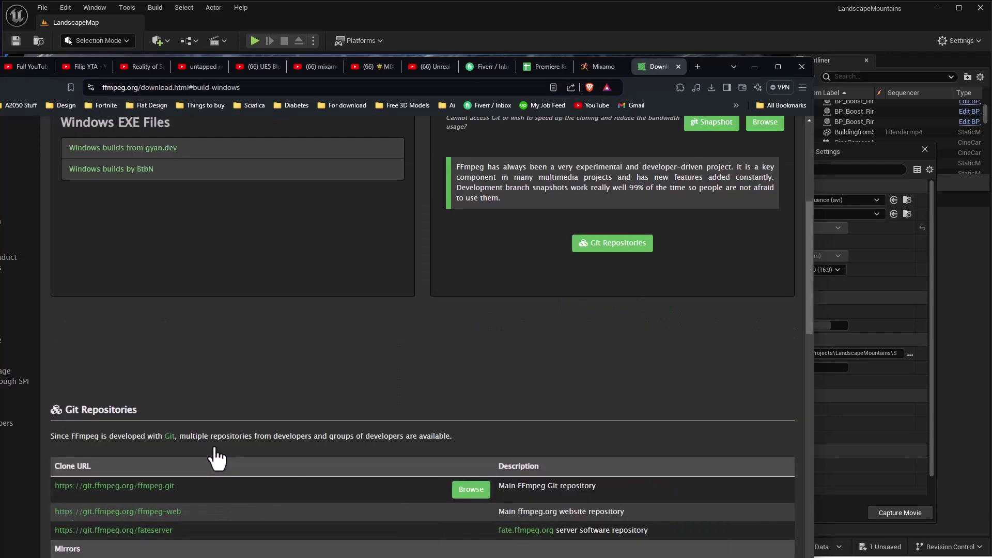
left_click(135, 153)
- Download ffmpeg-release-full.7z from the latest release builds into the Downloads folder
scroll(447, 299, "down", 3)
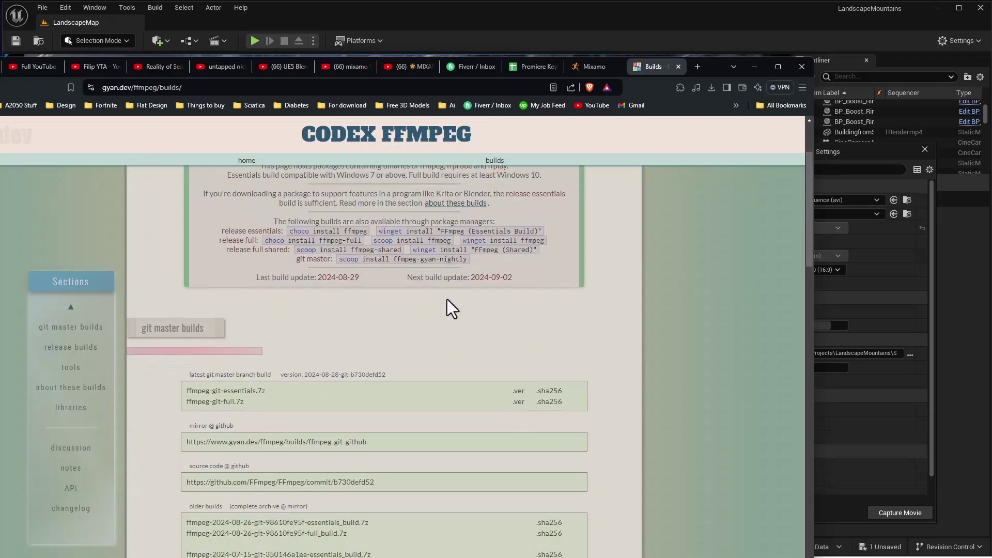
scroll(208, 405, "down", 10)
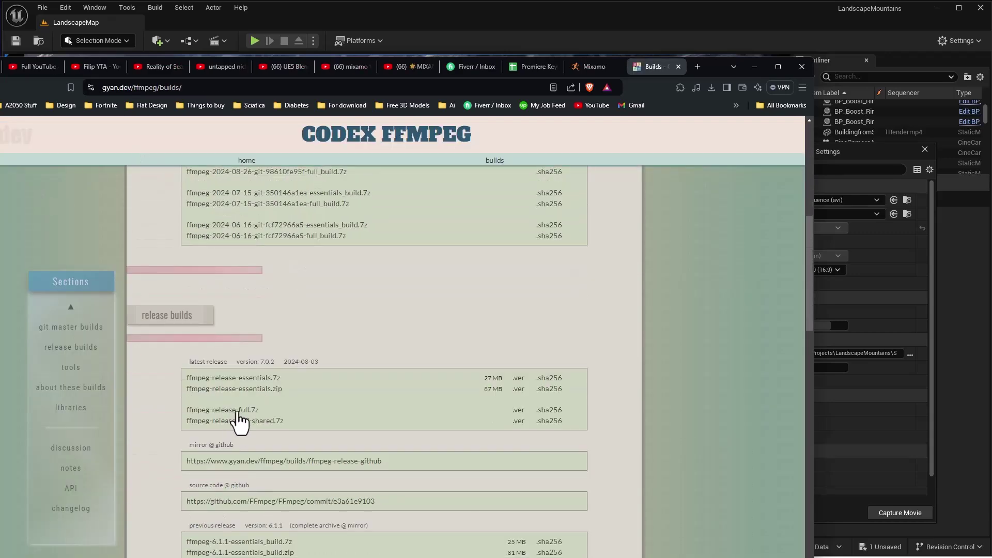
left_click(237, 411)
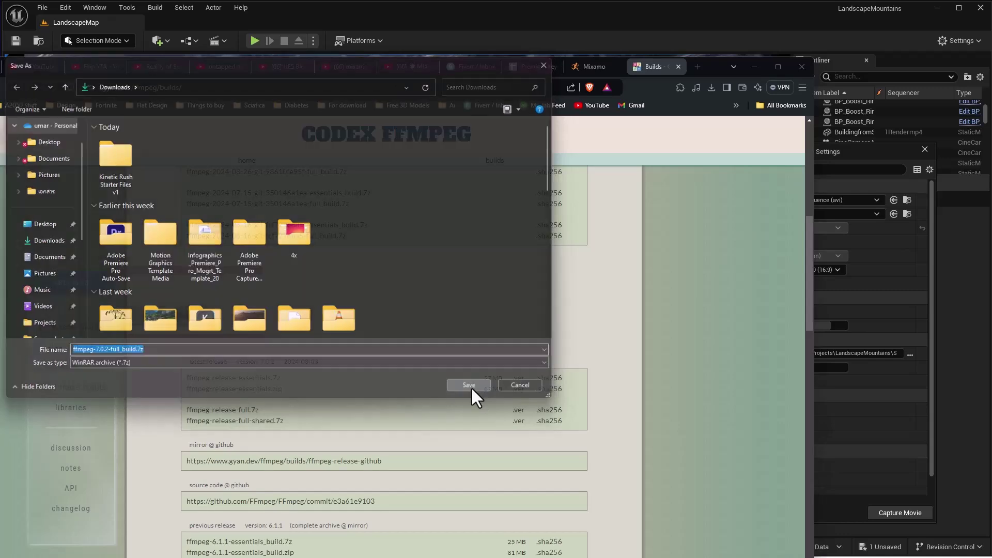
left_click(470, 387)
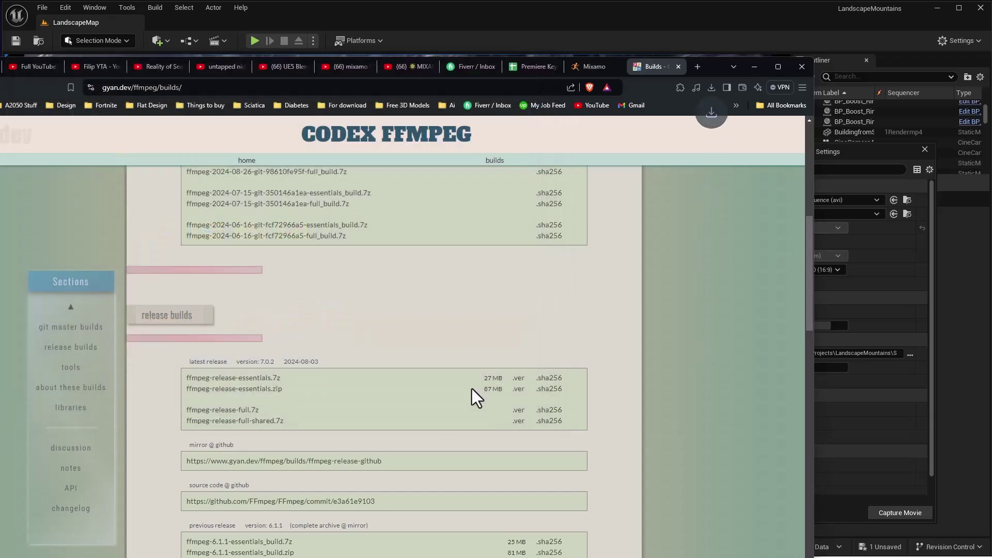
- Open the downloaded ffmpeg-7.0.2-full_build.7z archive with 7-Zip and go into its bin folder
left_click(681, 131)
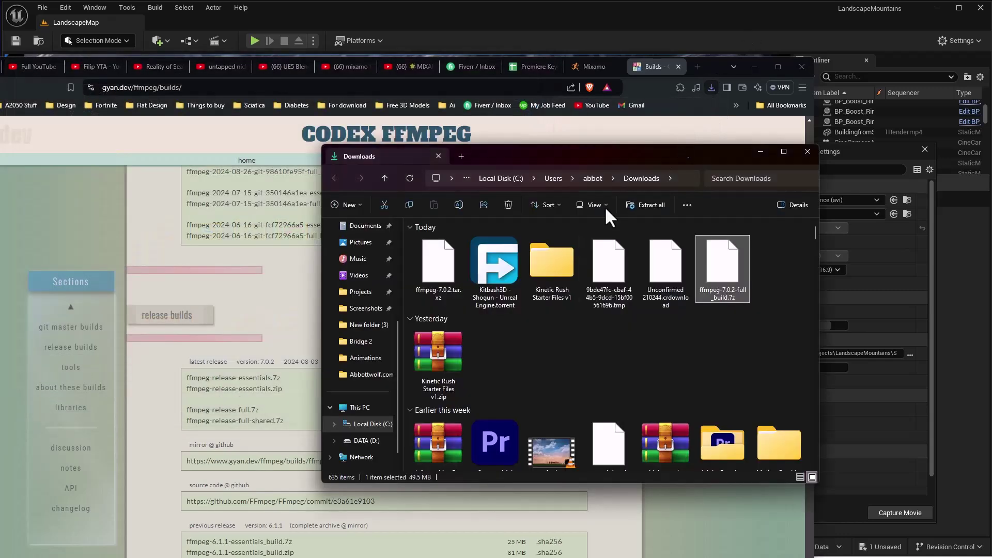
right_click(735, 276)
left_click(782, 454)
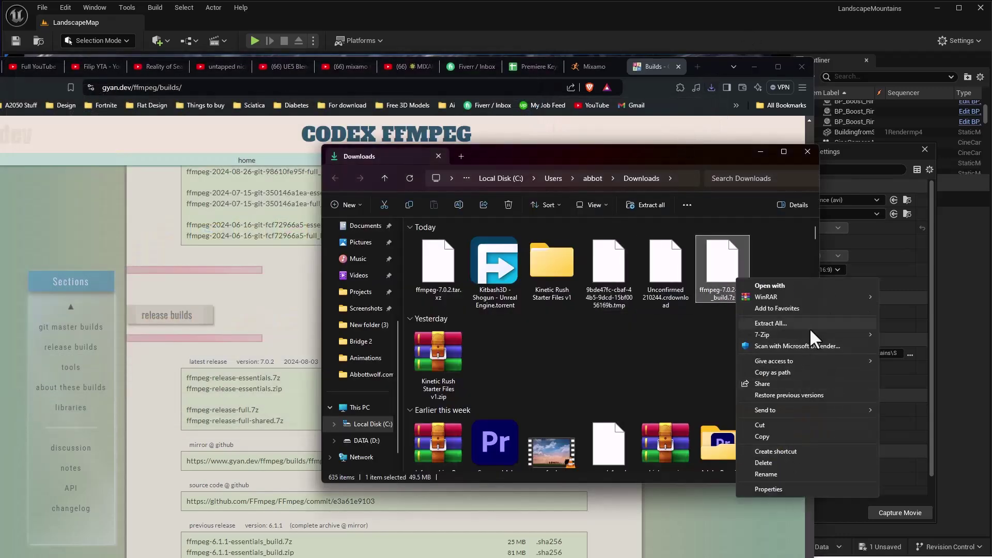
mouse_move(818, 337)
left_click(913, 346)
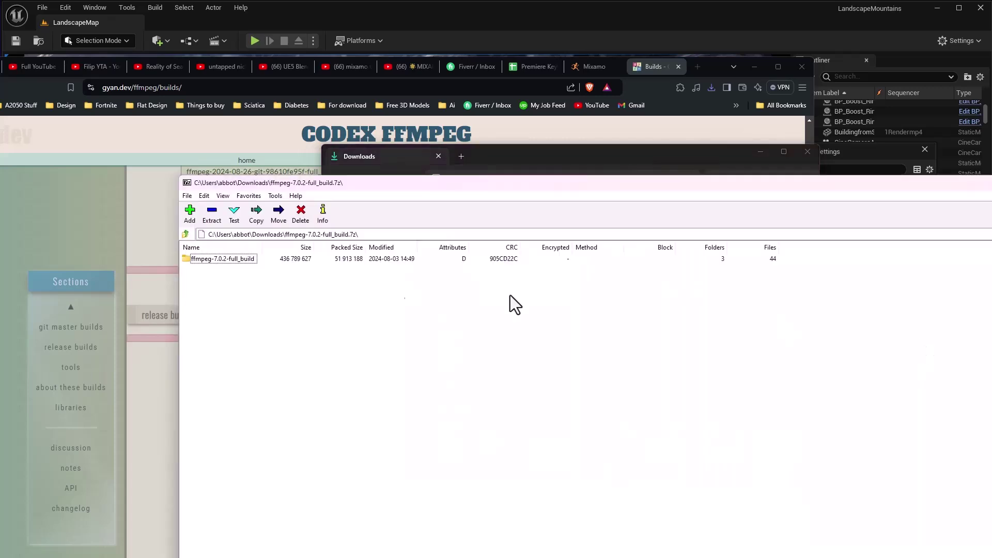
double_click(246, 259)
double_click(237, 258)
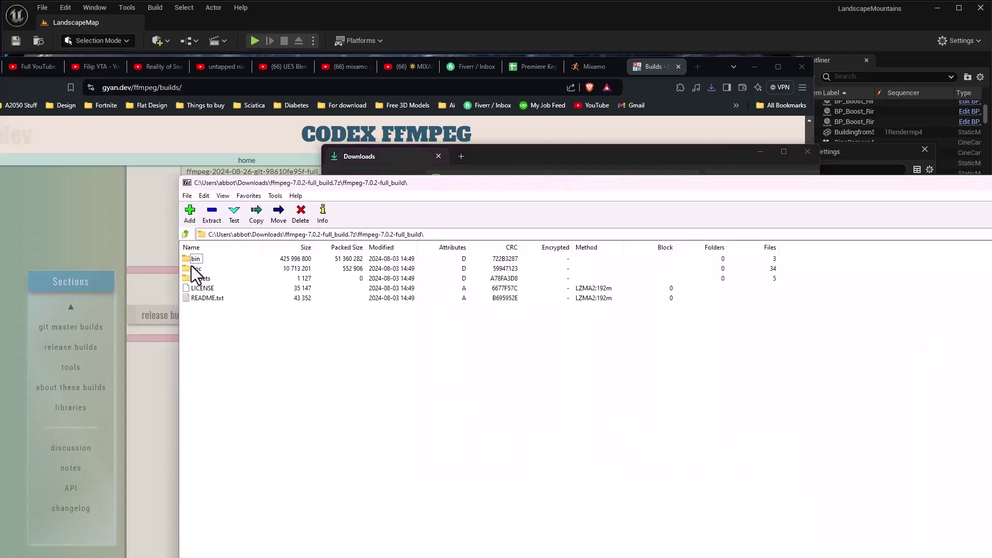
double_click(200, 259)
left_click(202, 259)
- Extract ffmpeg.exe from the archive into the Softwares folder on drive D
left_click(472, 150)
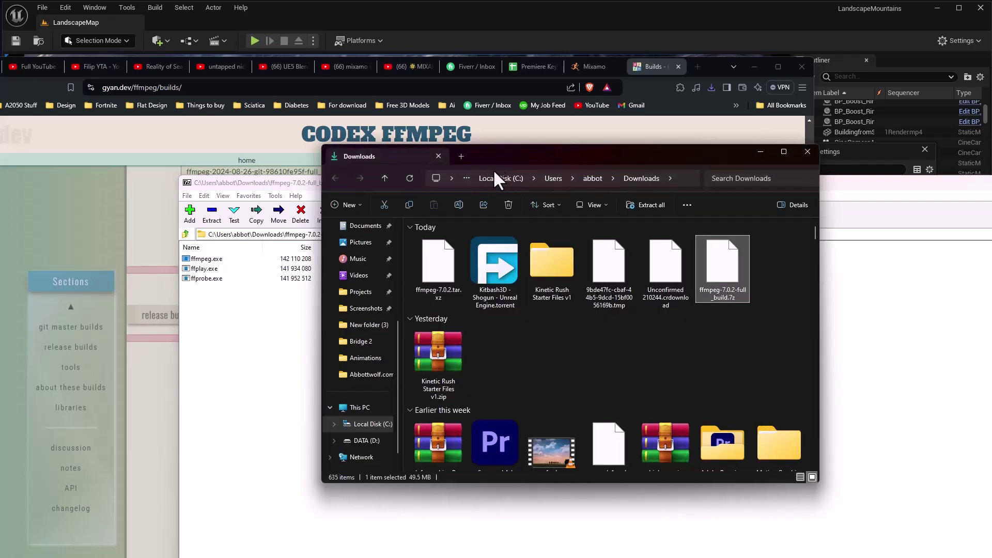
left_click(368, 441)
double_click(433, 340)
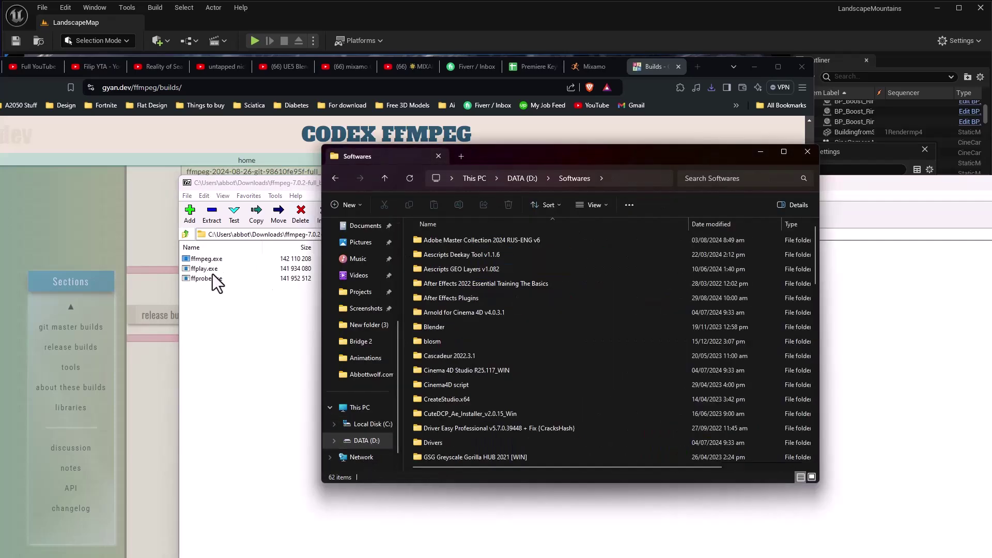
left_click_drag(209, 259, 216, 265)
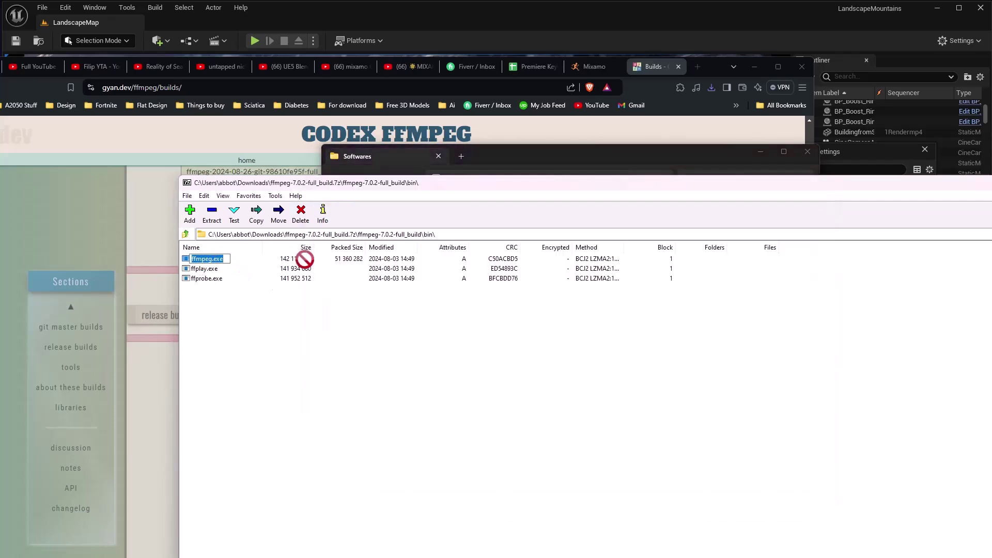
key("alt+Tab")
left_click_drag(304, 259, 708, 421)
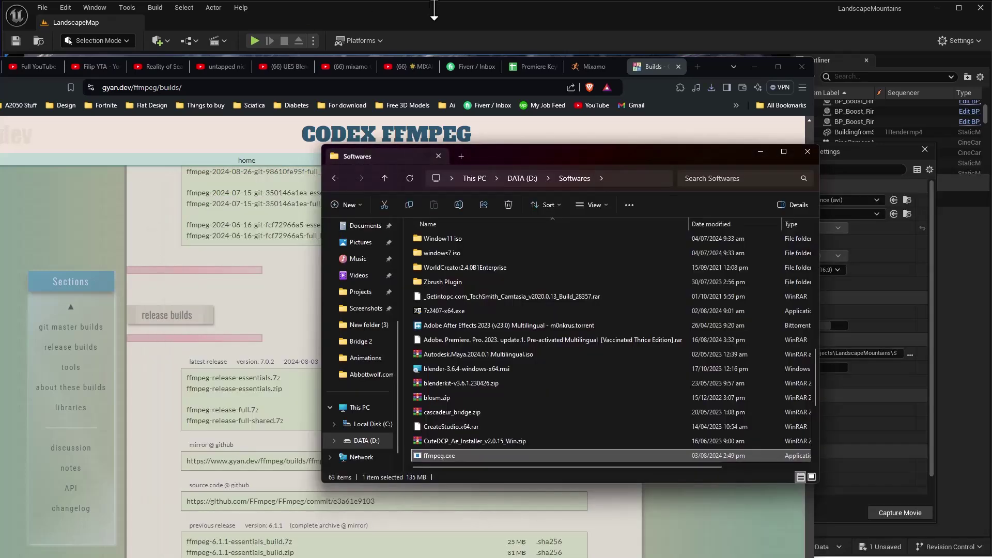
- Return to the Unreal Editor and close the Render Movie Settings window
left_click(439, 17)
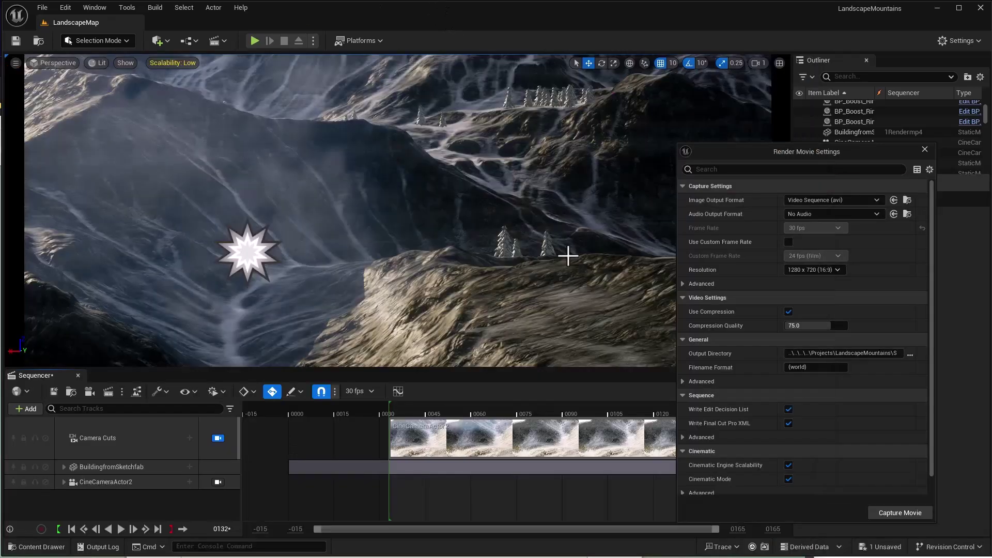
left_click(924, 150)
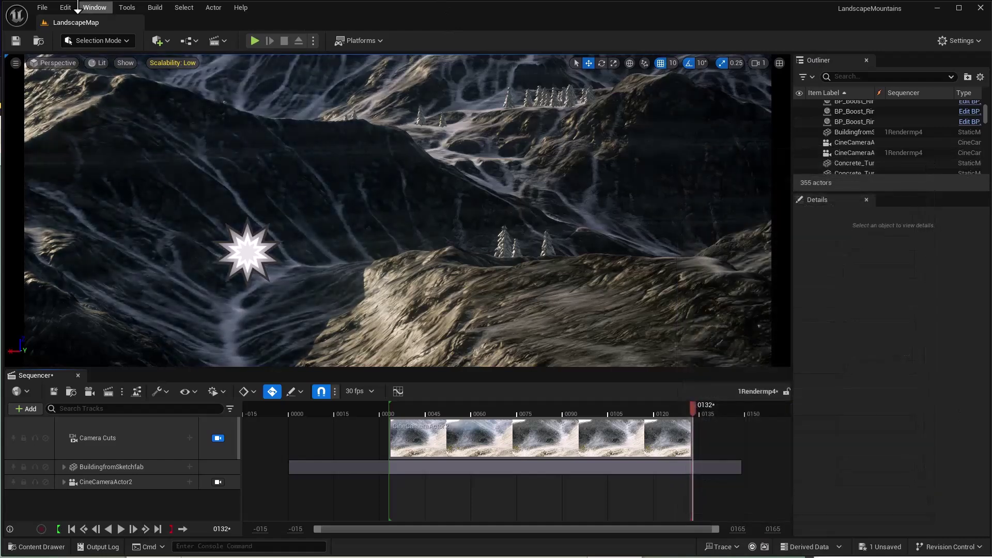
left_click(70, 6)
left_click(73, 180)
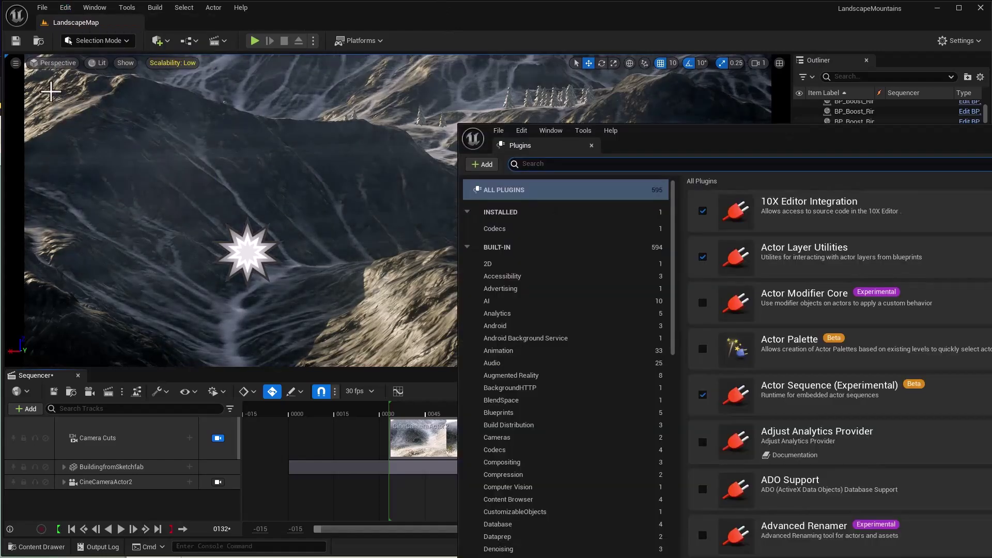
- Open the Movie Pipeline CLI Encoder page of the Project Settings
left_click(65, 7)
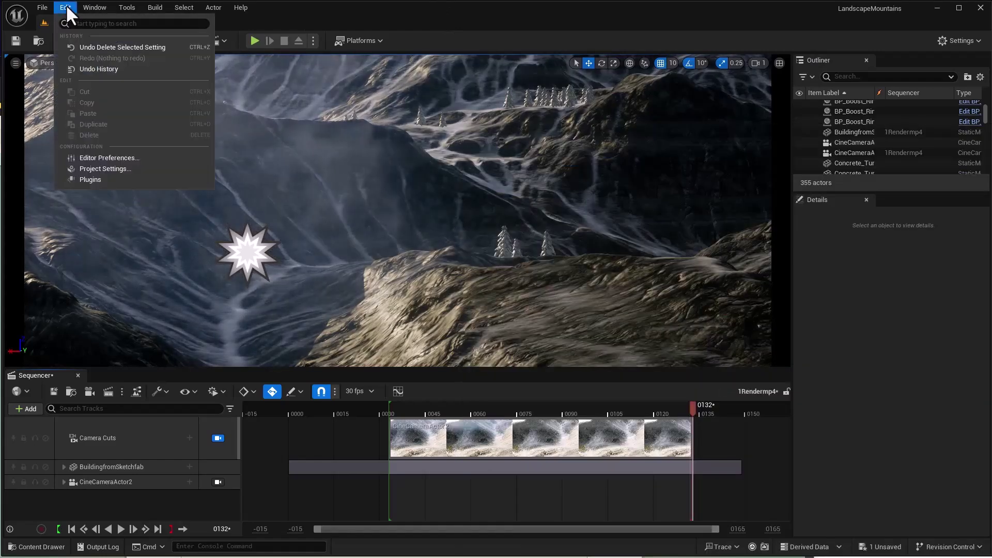
left_click(99, 169)
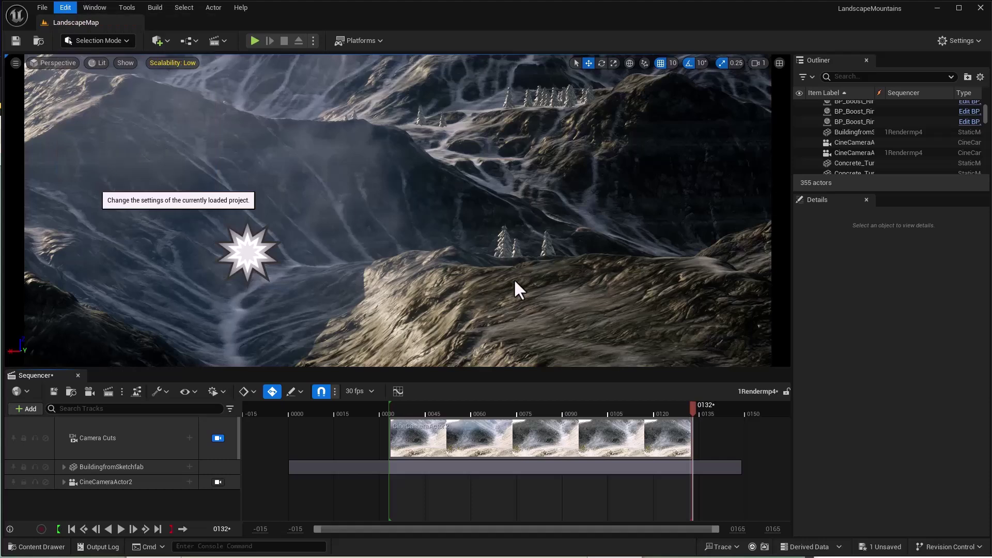
scroll(611, 504, "down", 5)
scroll(609, 497, "down", 15)
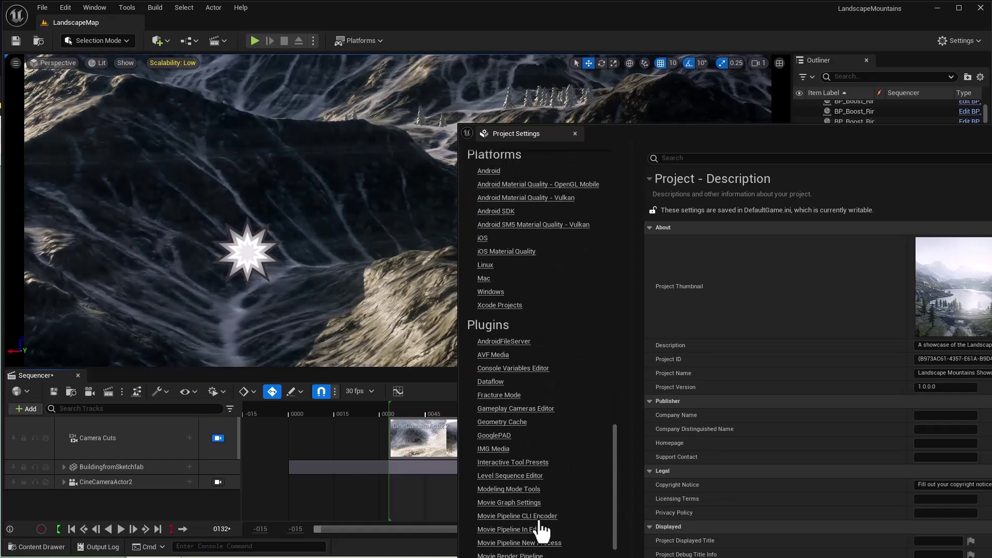
left_click(537, 516)
left_click(853, 158)
left_click_drag(701, 127, 308, 125)
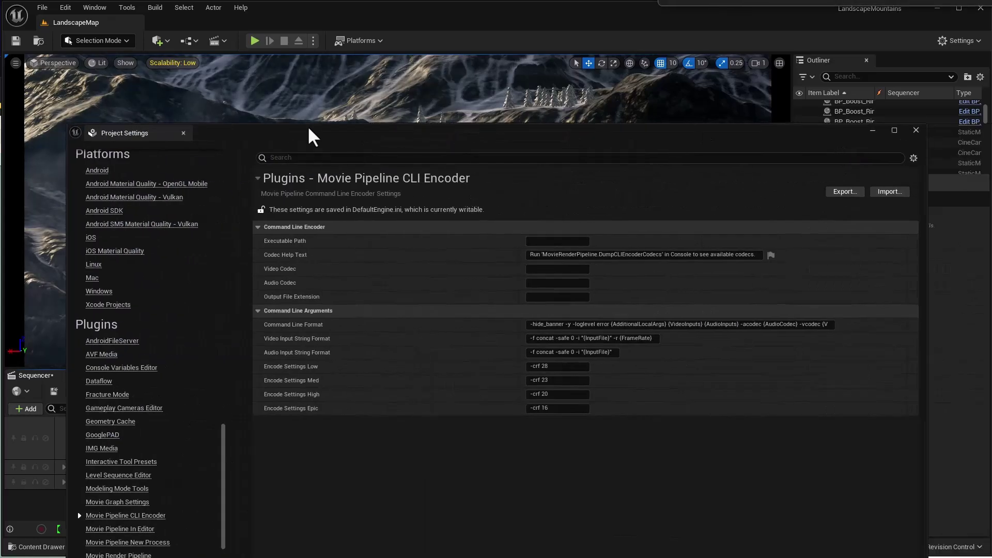
- Fill the encoder's Executable Path with the Softwares folder path, D:\Softwares
left_click(543, 241)
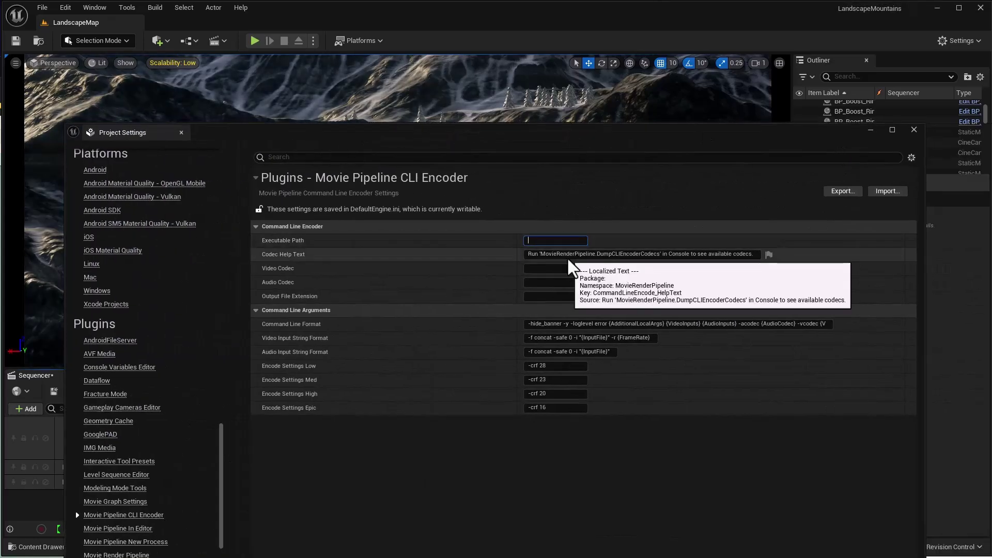
key("alt+Tab")
left_click(631, 180)
key("alt+Tab")
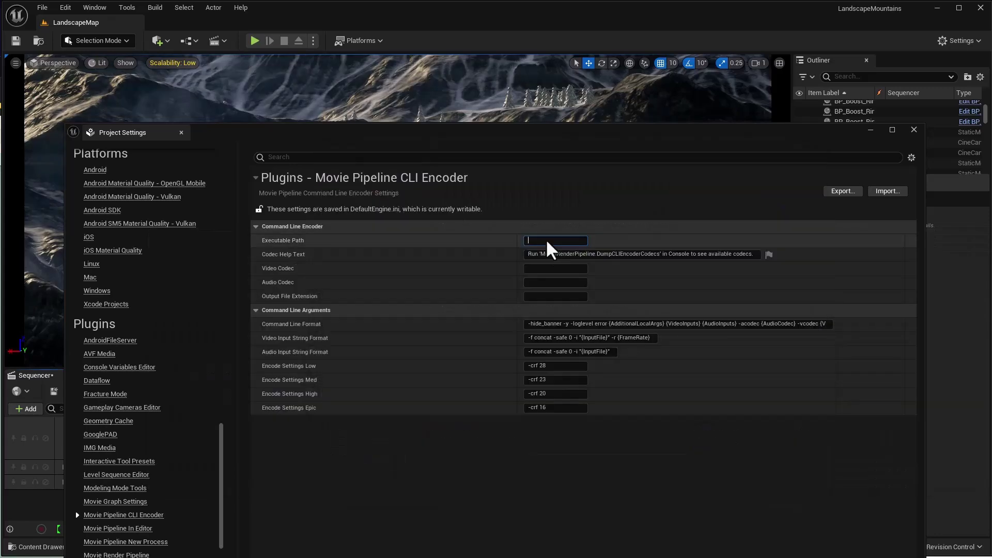
type("D:\\Softwares")
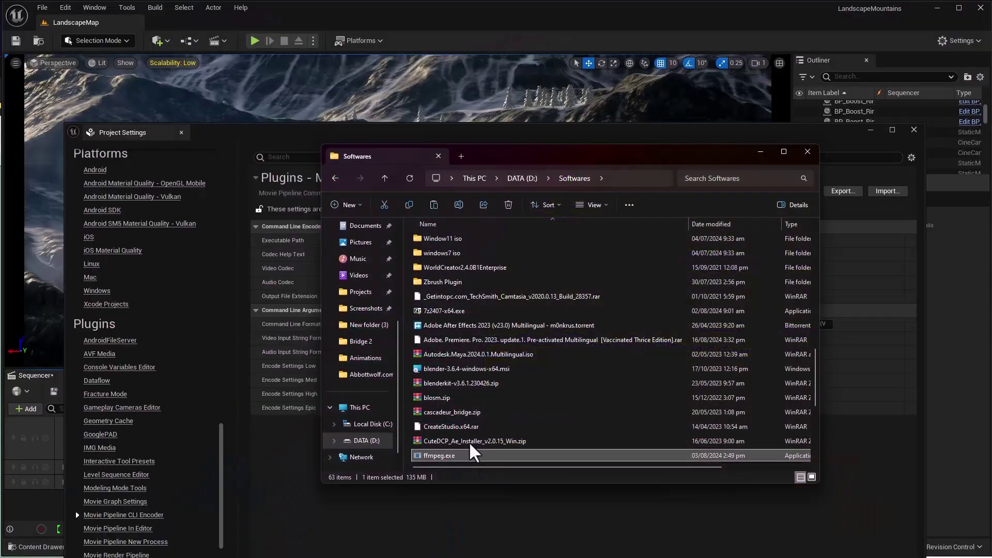
- Create a new folder inside the Softwares folder on drive D
scroll(469, 441, "up", 10)
left_click(345, 205)
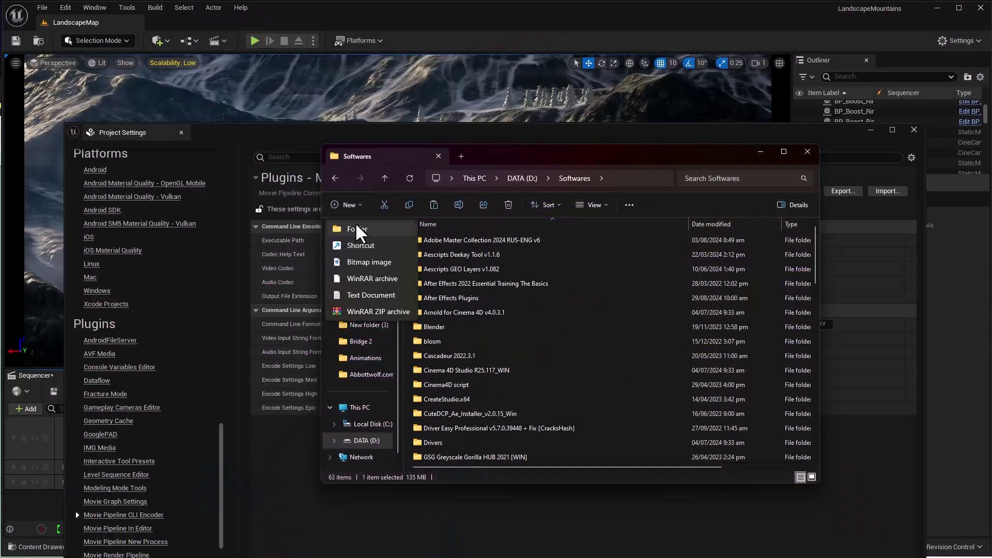
left_click(357, 227)
type("Emdc")
key("BackSpace")
key("BackSpace")
key("BackSpace")
type("ncoder for")
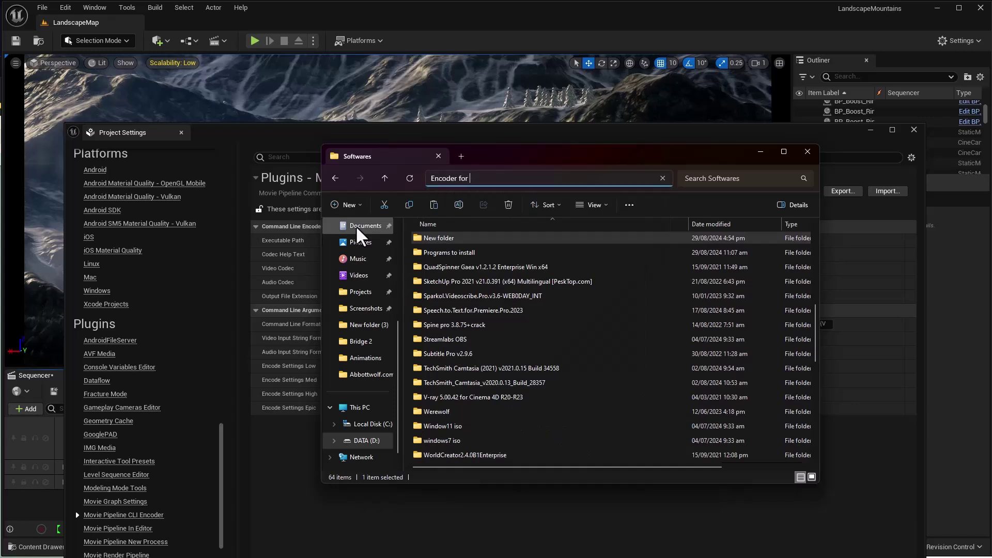
type(" uE5")
key("Return")
- Rename the new folder in Softwares as Encoder For UE5
left_click(427, 239)
type("En")
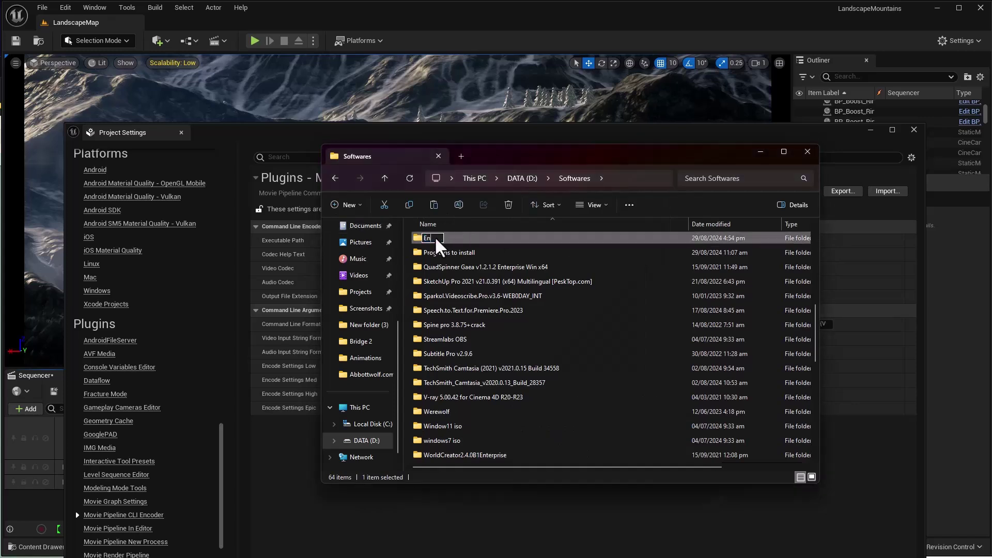
type("coder For UE5")
key("Return")
- Copy the Encoder For UE5 folder's path and use it as the Executable Path, D:\Softwares\Encoder For UE5
double_click(436, 240)
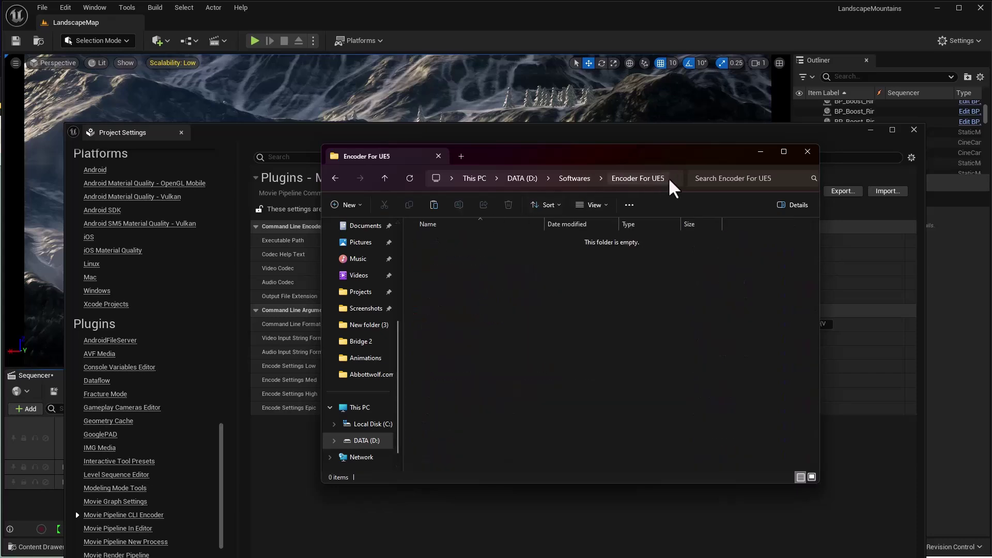
left_click(670, 178)
key("ctrl+c")
left_click(761, 153)
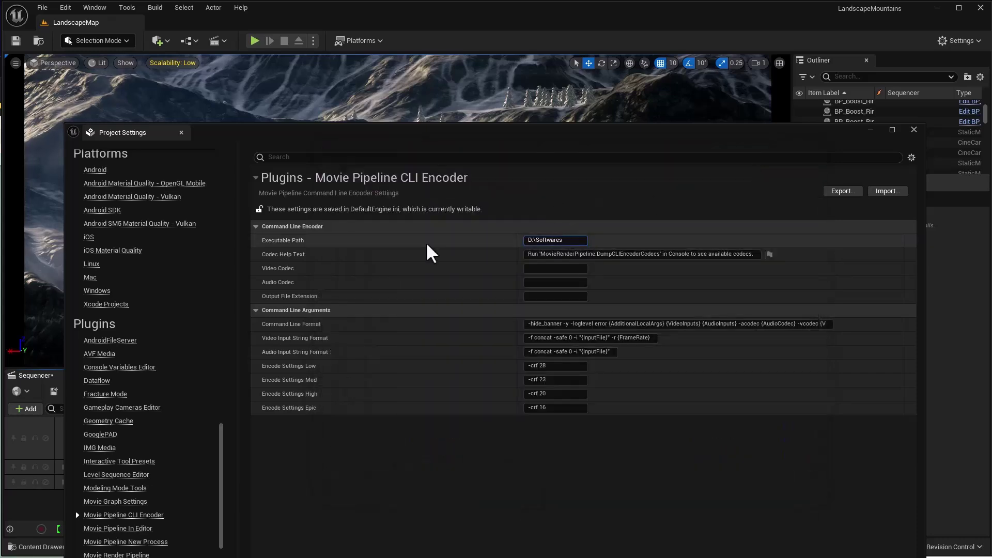
key("ctrl+v")
- Transfer ffmpeg.exe from the Softwares folder into its Encoder For UE5 subfolder
key("alt+Tab")
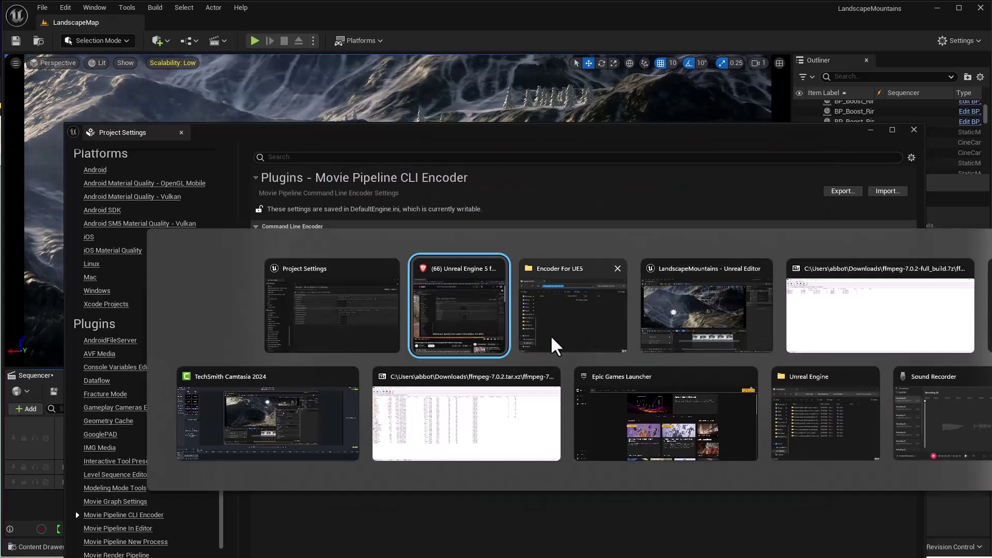
left_click(545, 318)
left_click(384, 179)
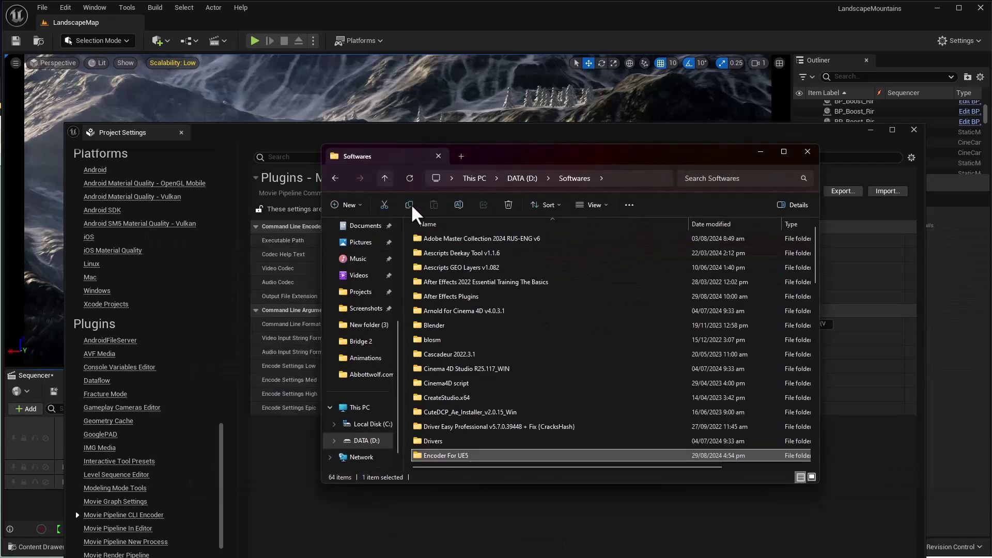
scroll(487, 377, "down", 12)
left_click(454, 413)
key("f")
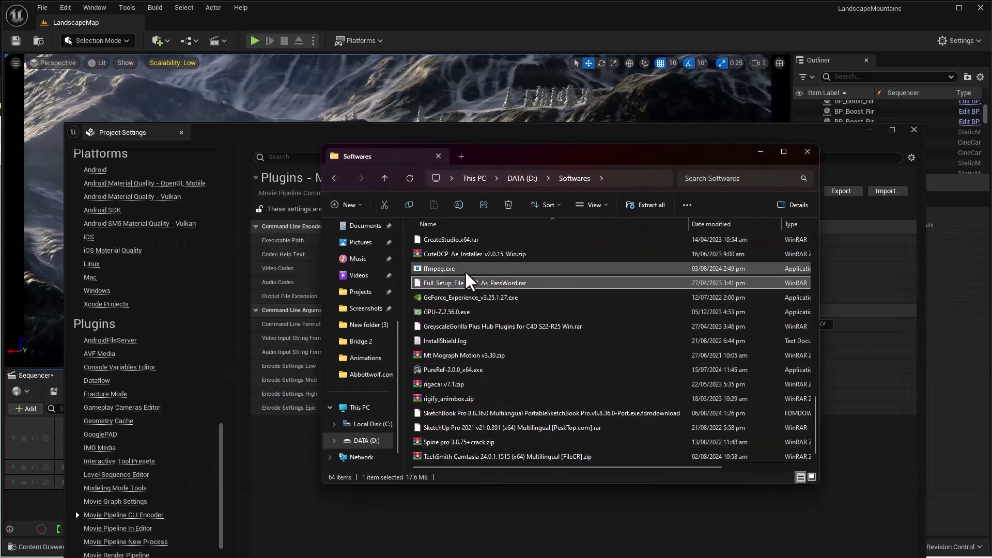
scroll(454, 352, "up", 10)
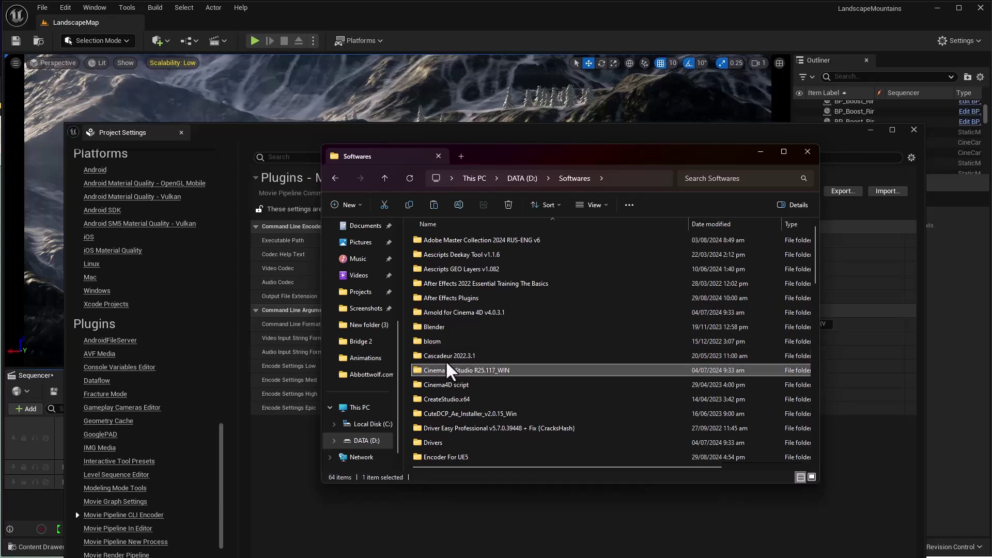
scroll(449, 364, "down", 5)
double_click(457, 240)
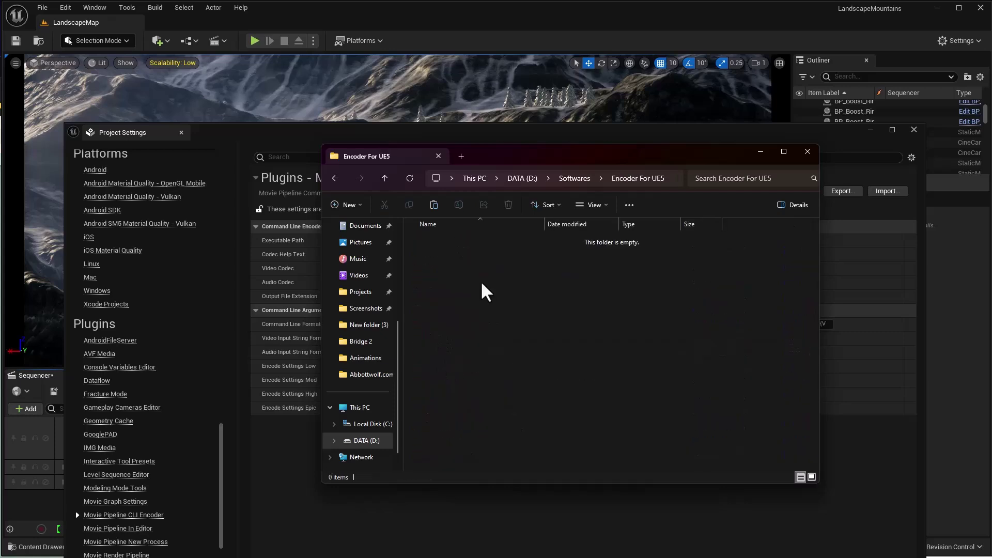
key("ctrl+v")
- Append the executable's file name so that the Executable Path reads D:\Softwares\Encoder For UE5\ffmpeg.exe
left_click(444, 240)
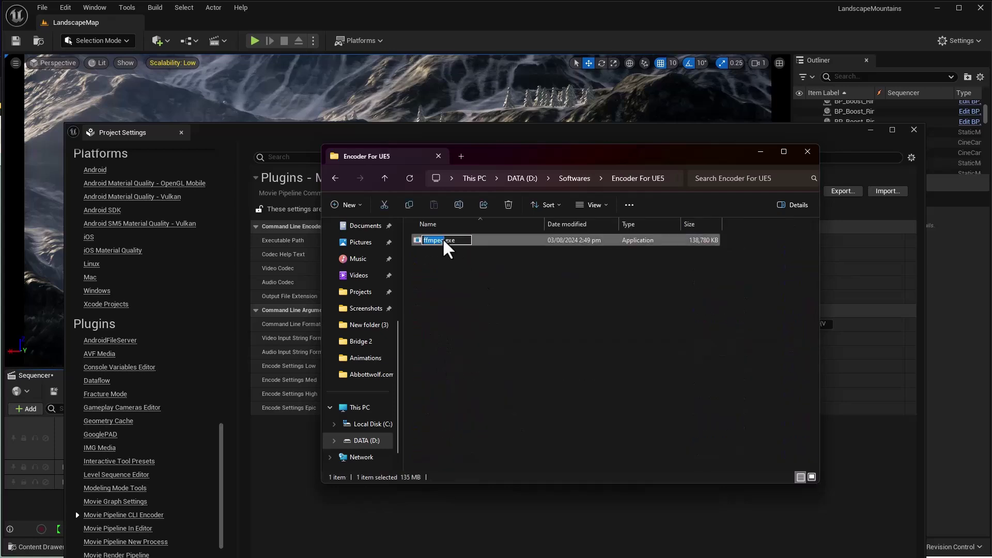
left_click_drag(455, 240, 413, 250)
left_click(754, 154)
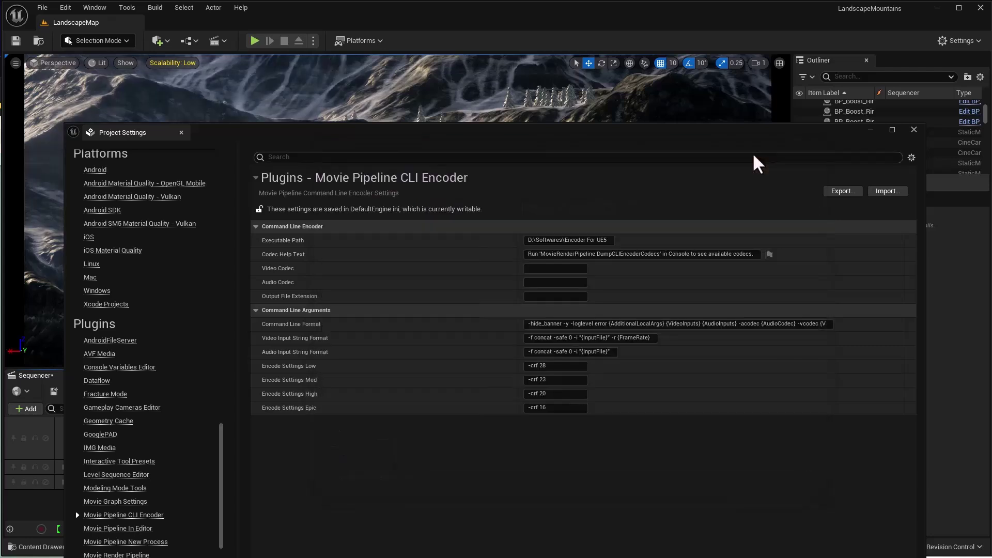
left_click(596, 241)
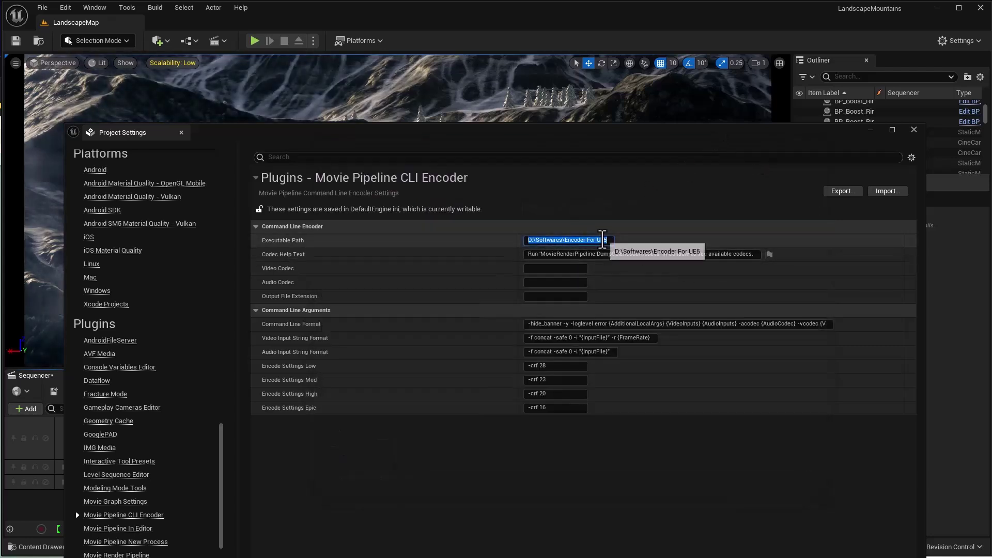
left_click(608, 240)
type("fmpeg.exe")
key("Tab")
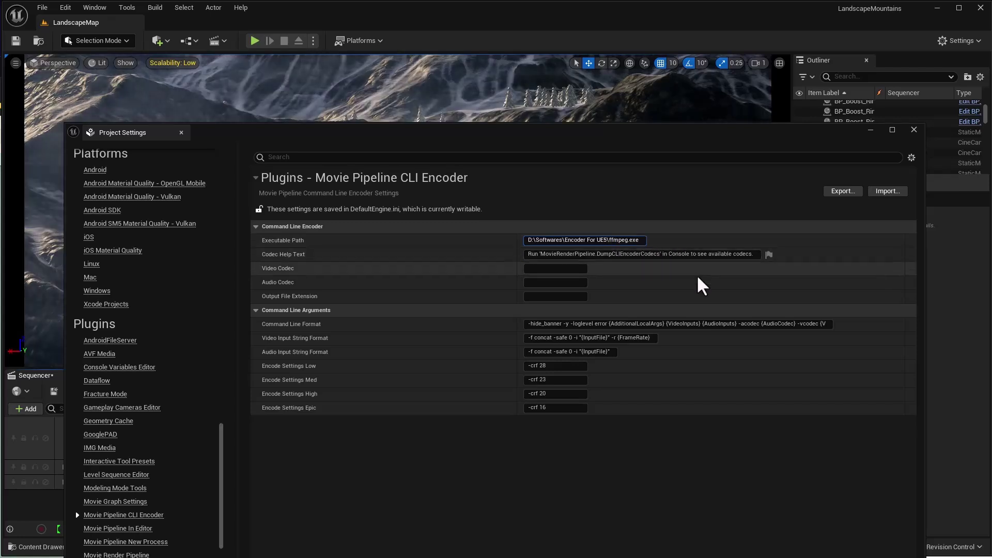
- Set the Video Codec to libx264, Audio Codec to AAC and Output File Extension to mp4, and close the Project Settings
type("lib")
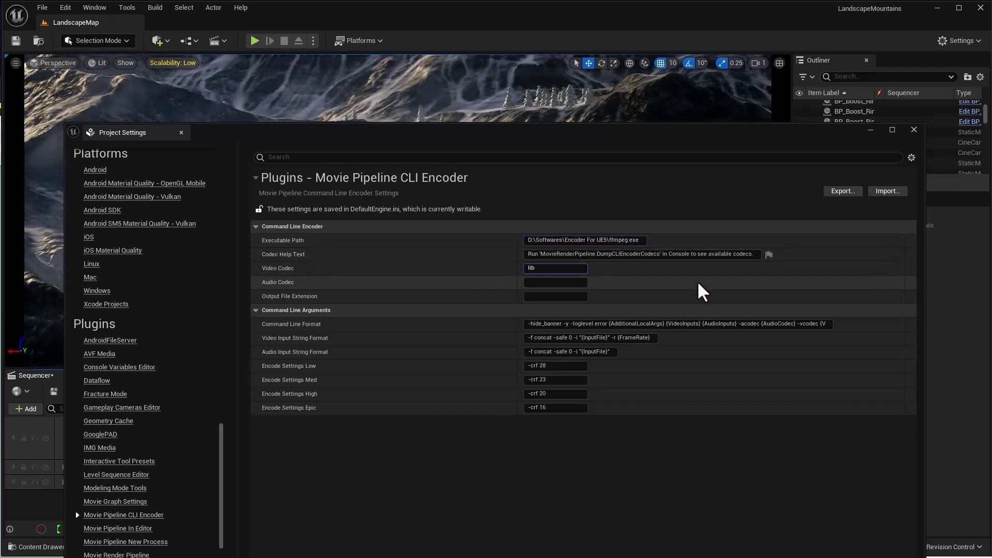
type("x264")
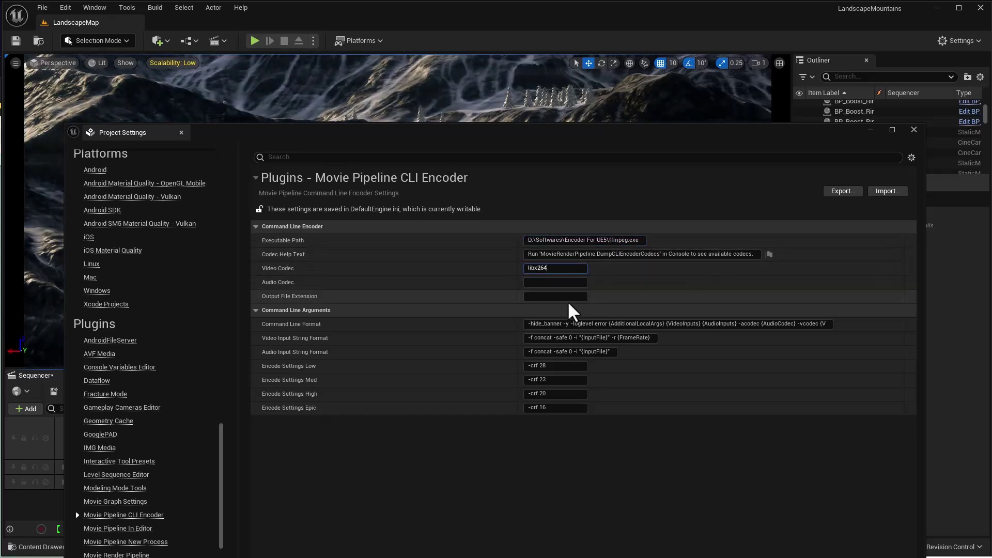
left_click(572, 284)
type("AAC")
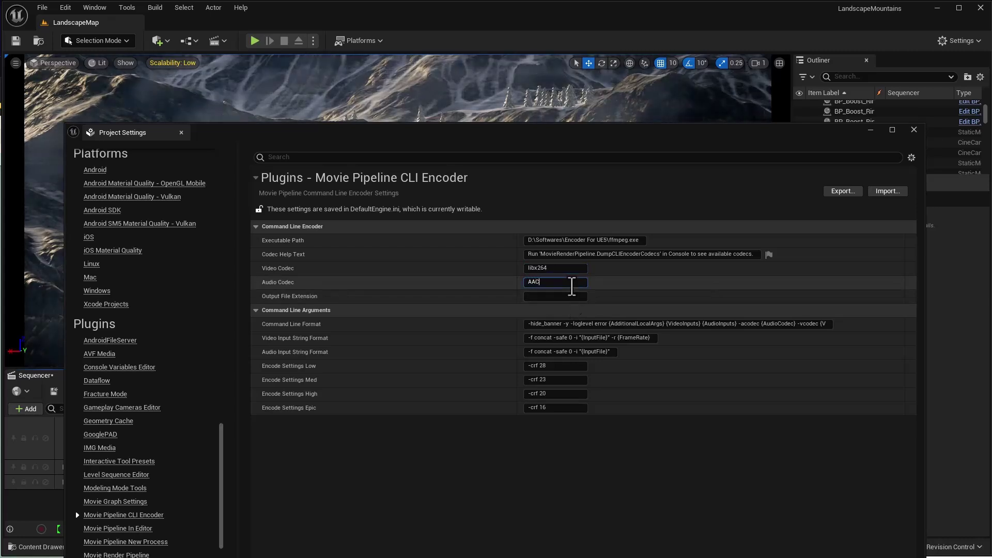
left_click(571, 297)
type("mp4")
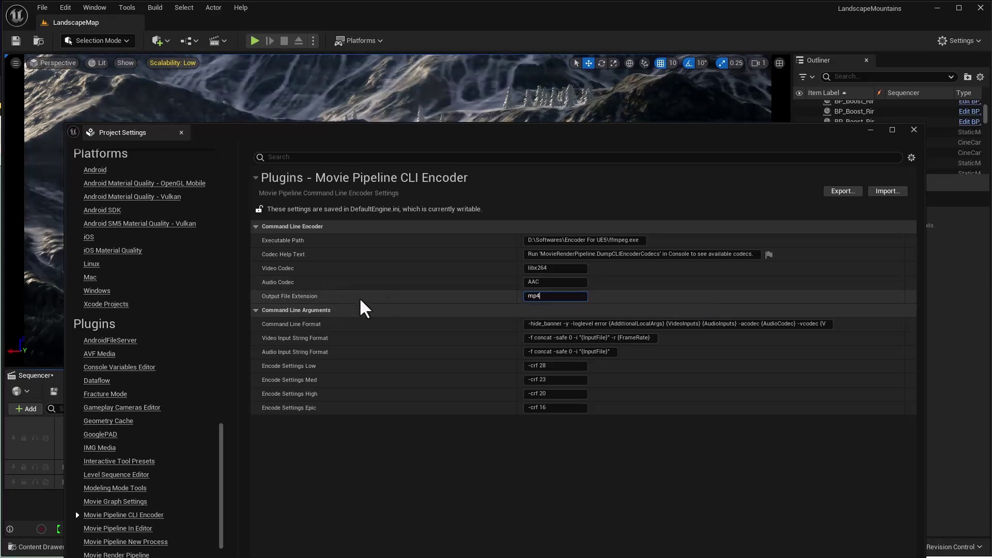
left_click(913, 131)
- Choose Movie Render Queue as the Sequencer's render method and open the queue for the 1Rendermp4 sequence
left_click(119, 391)
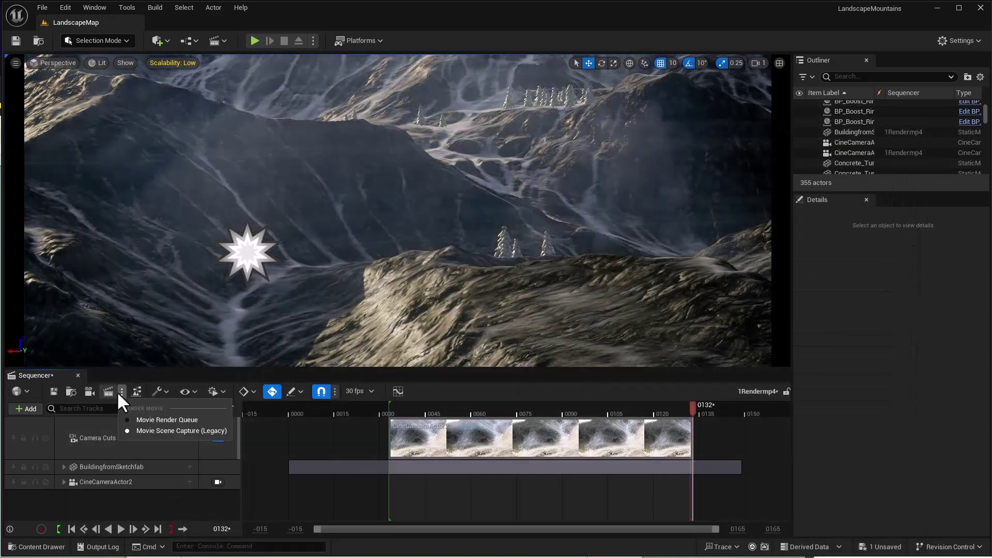
left_click(165, 420)
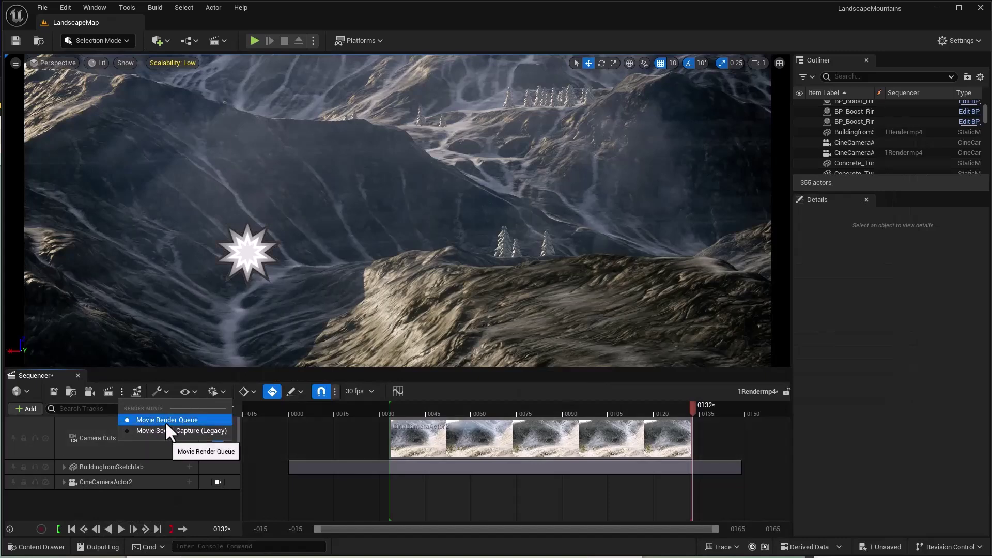
left_click(106, 390)
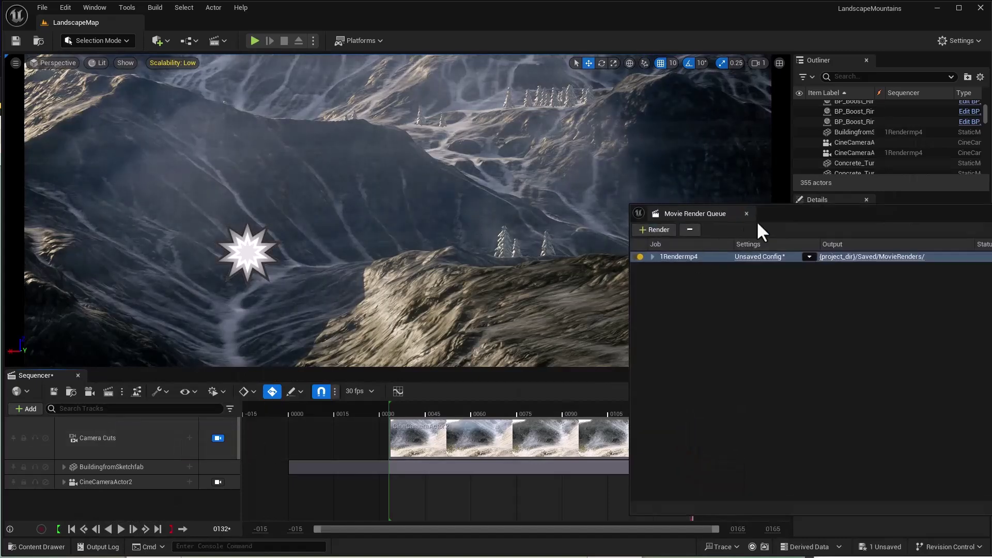
left_click_drag(756, 221, 377, 162)
- Add a Command Line Encoder export to the 1Rendermp4 job's configuration and turn on Delete Source Files
left_click(385, 212)
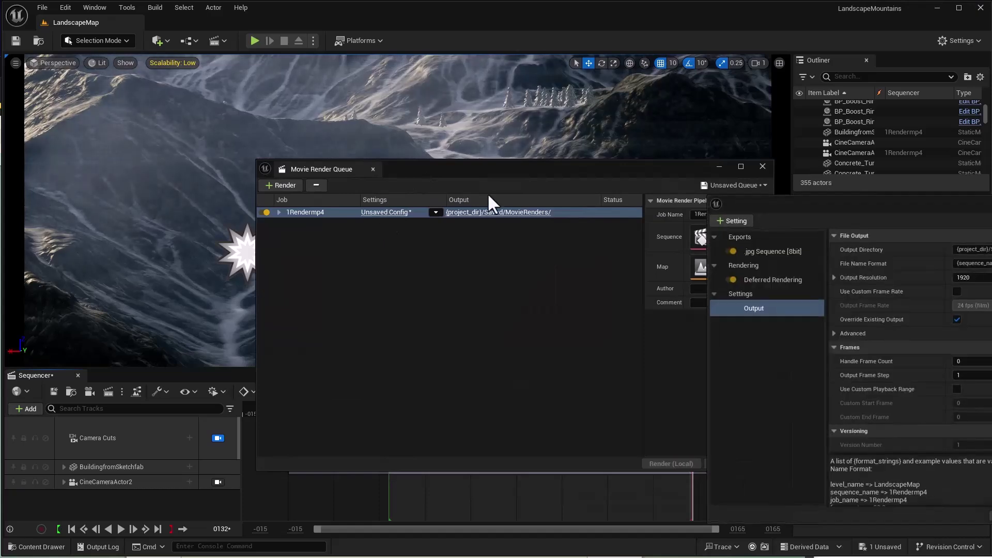
left_click_drag(866, 200, 560, 168)
left_click(428, 188)
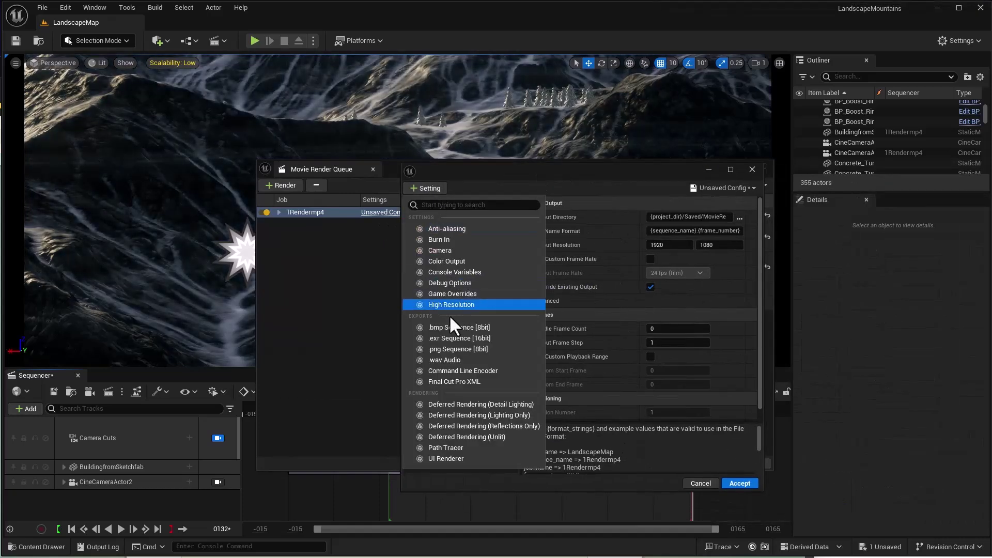
left_click(455, 371)
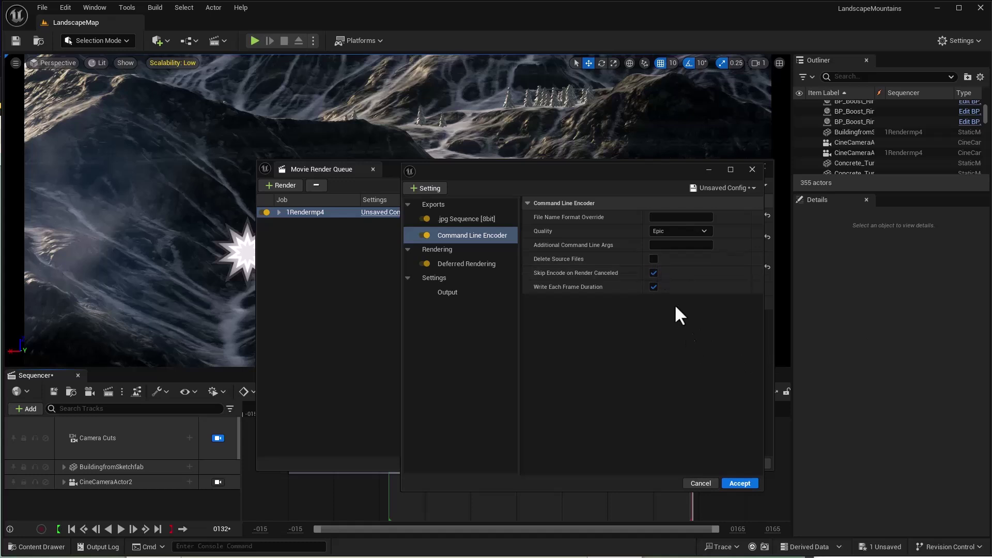
left_click(653, 259)
- Create an Exports folder in D:\Epic Games\Projects and set it as the job's Output Directory
left_click(463, 296)
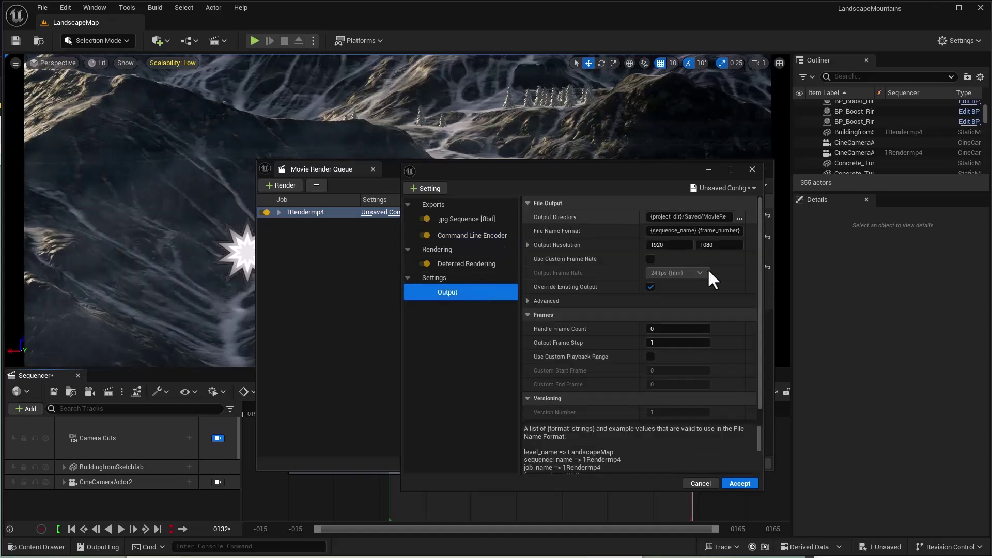
left_click(737, 217)
left_click(454, 345)
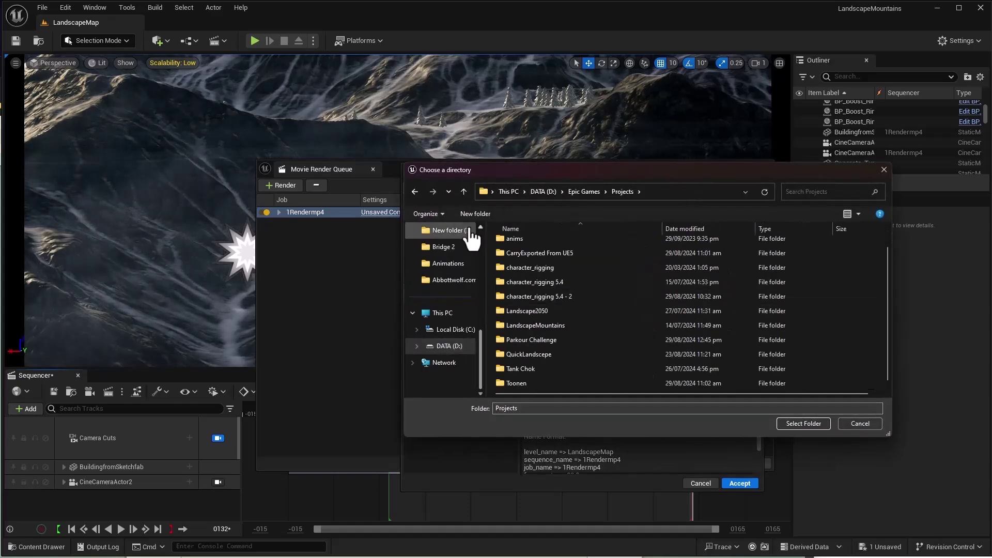
left_click(487, 213)
type("Exports")
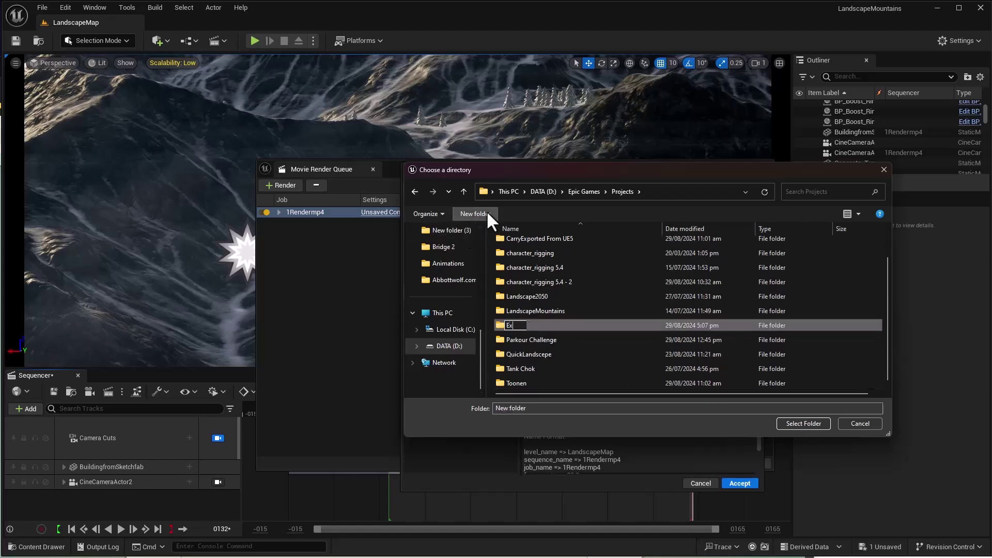
key("Return")
key("Return")
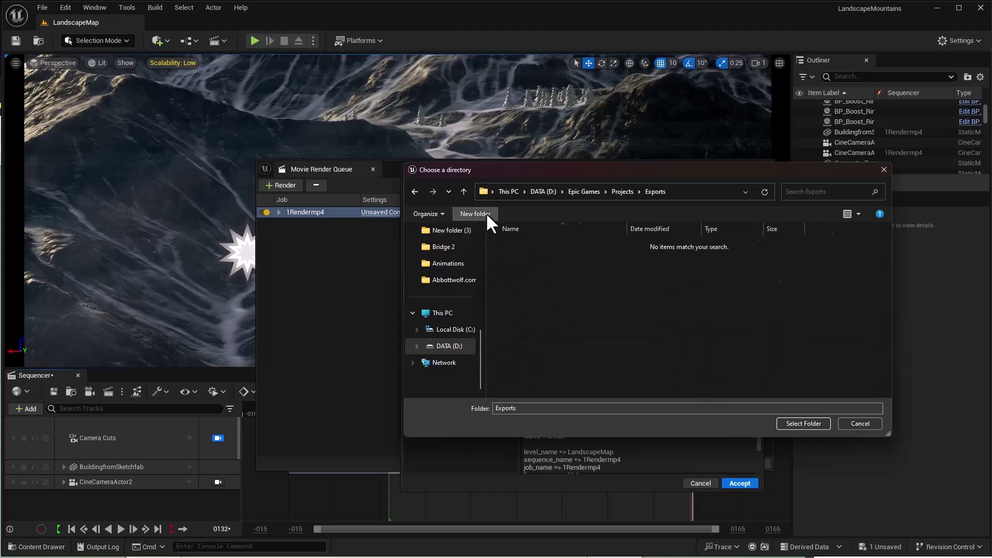
left_click(813, 427)
- Accept the 1Rendermp4 job's configuration with Override Existing Output on and start a local render of the queue
scroll(651, 395, "down", 1)
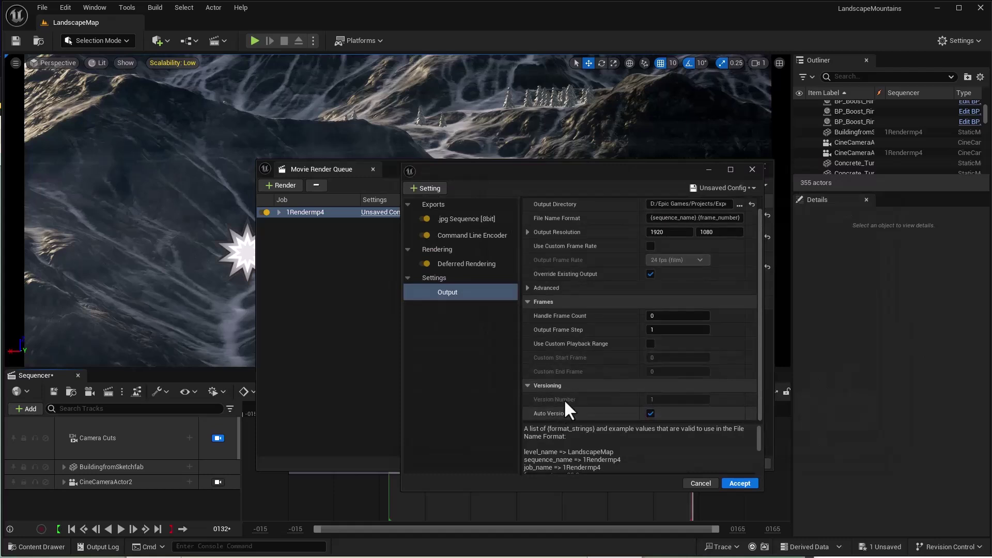
scroll(563, 398, "up", 1)
left_click(649, 287)
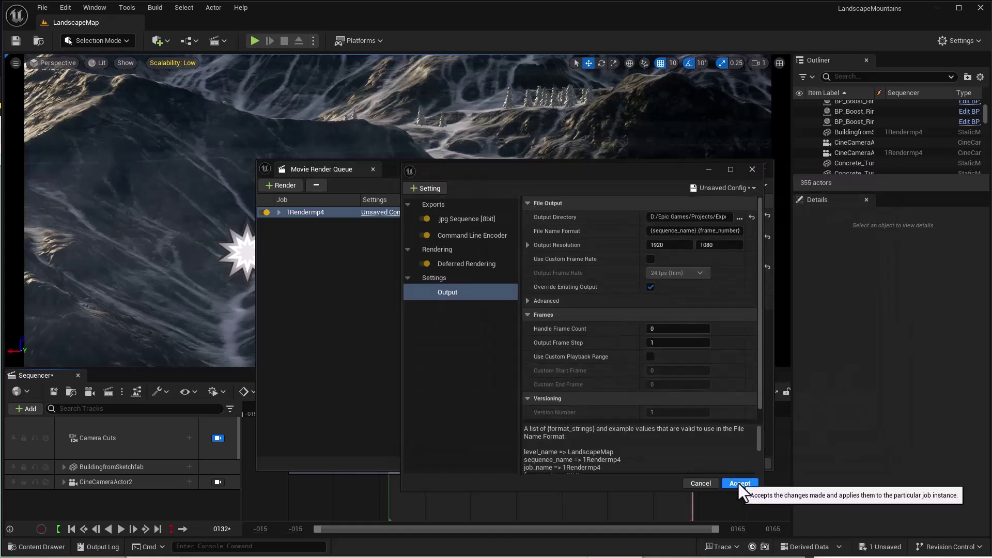
left_click(740, 483)
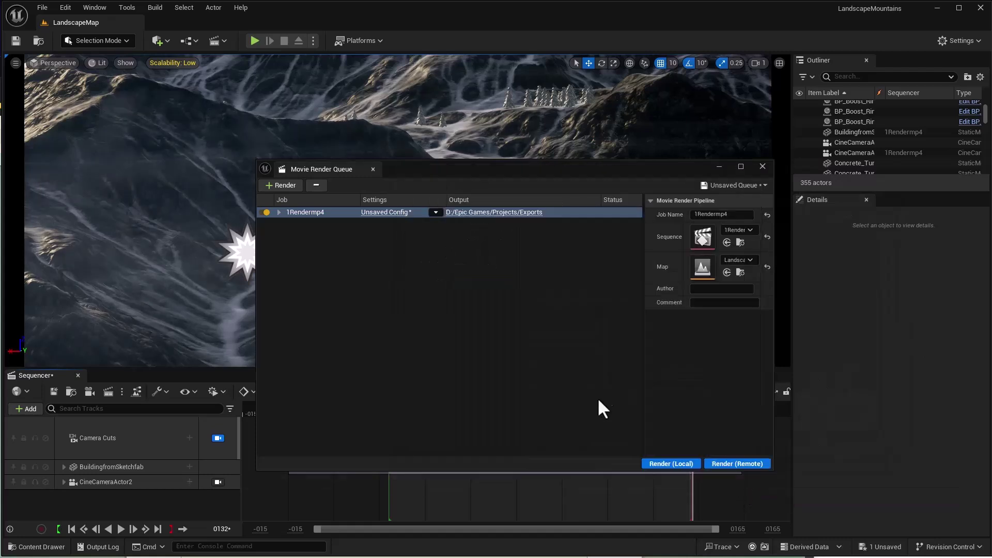
left_click(666, 462)
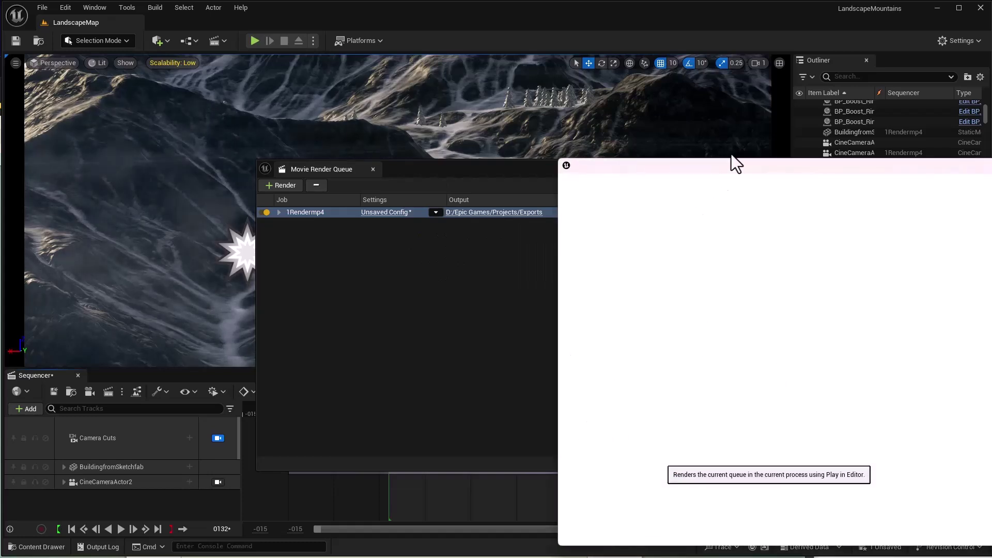